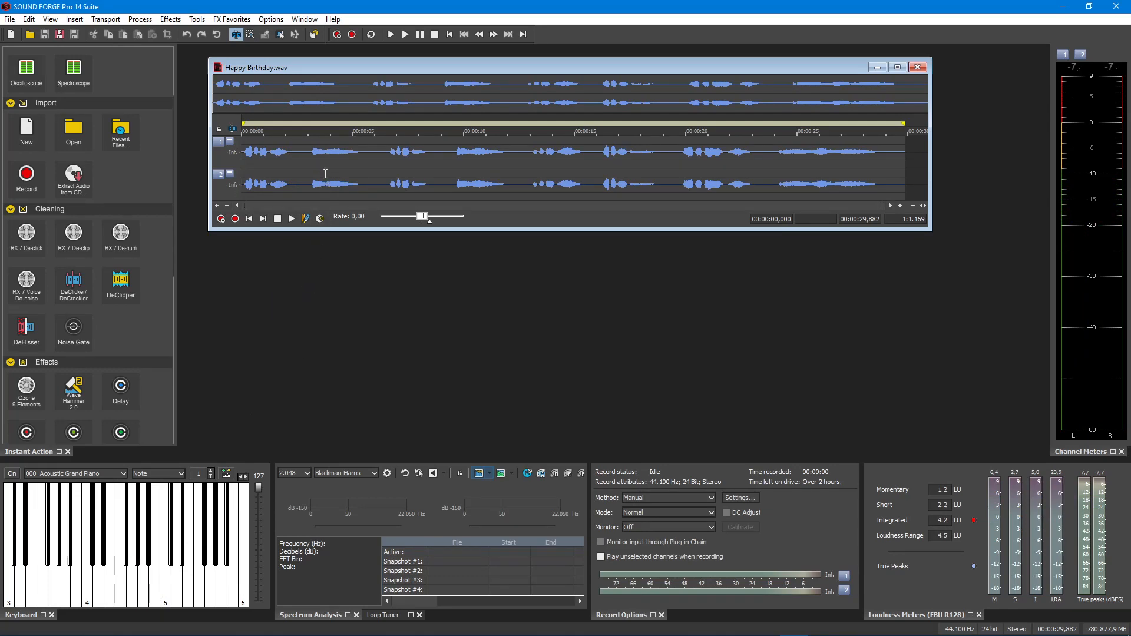
Listen to Happy Birthday.wav from the start and again from about 13 seconds, and stop playback
key("space")
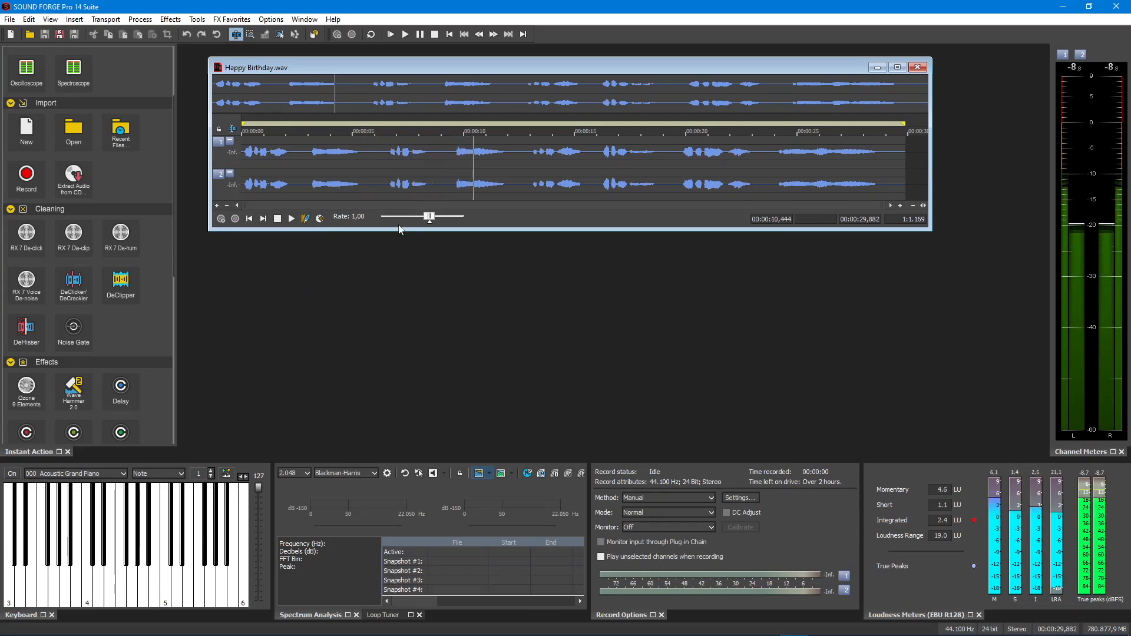
key("space")
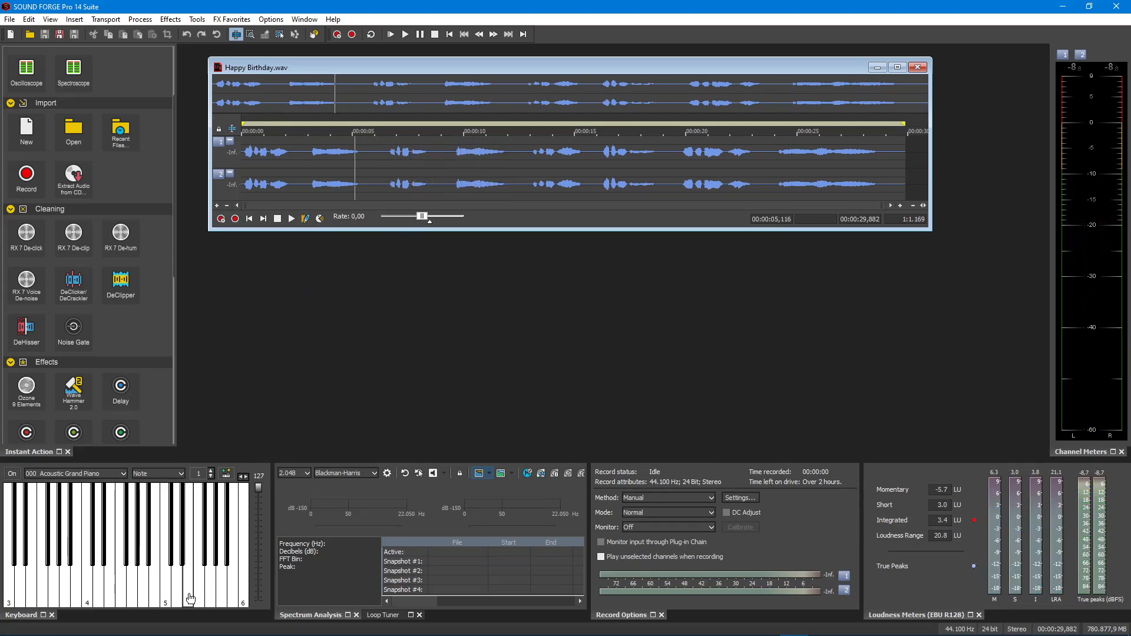
left_click(539, 171)
key("space")
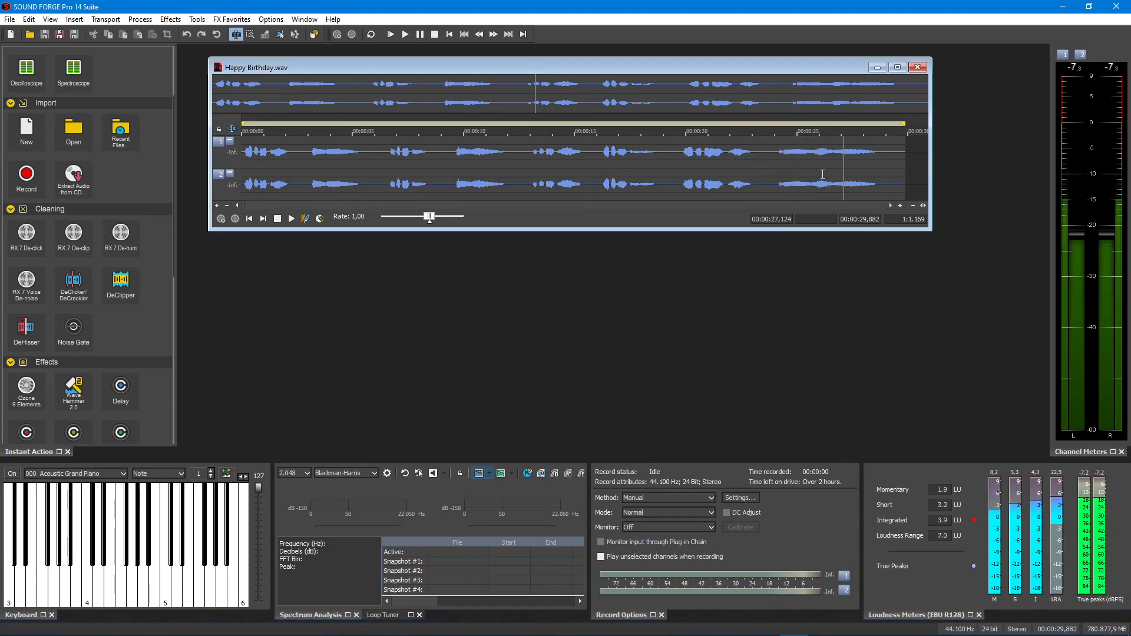
key("space")
Select the entire Happy Birthday waveform, preview the Compressor effect with the Vocals preset and apply it
left_click_drag(898, 175, 132, 171)
scroll(68, 226, "down", 8)
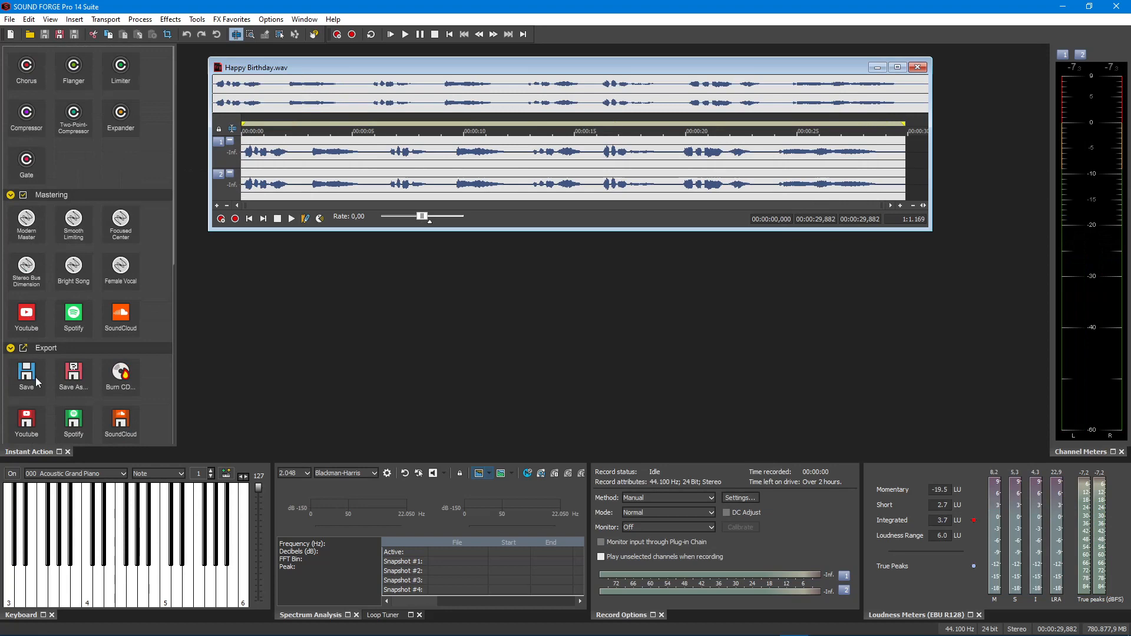
scroll(48, 318, "up", 3)
left_click(46, 278)
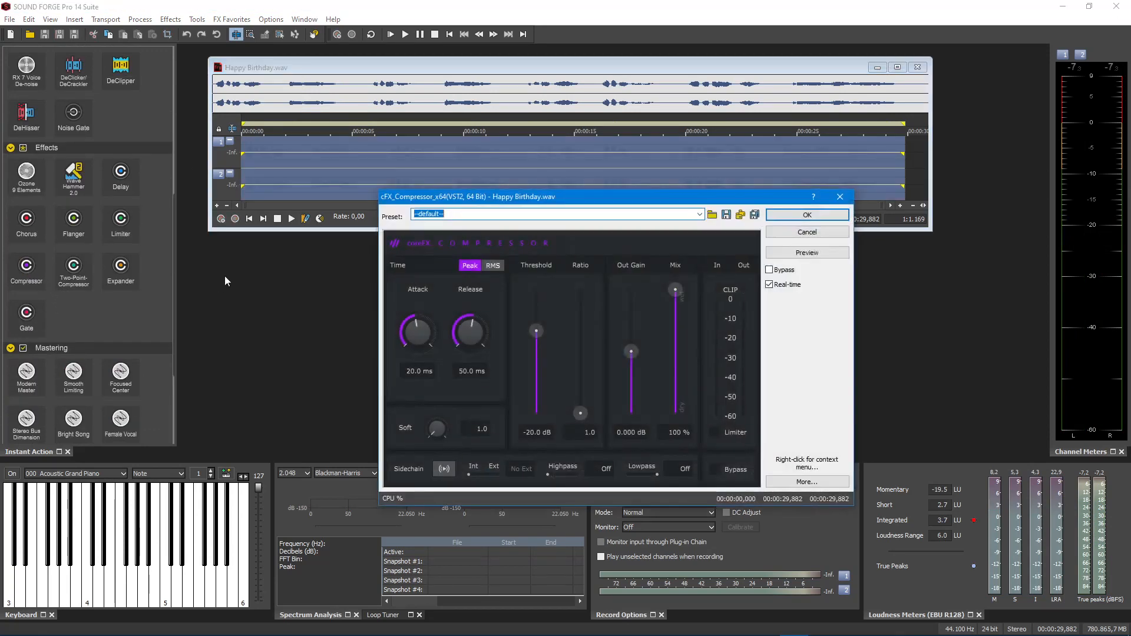
left_click(700, 214)
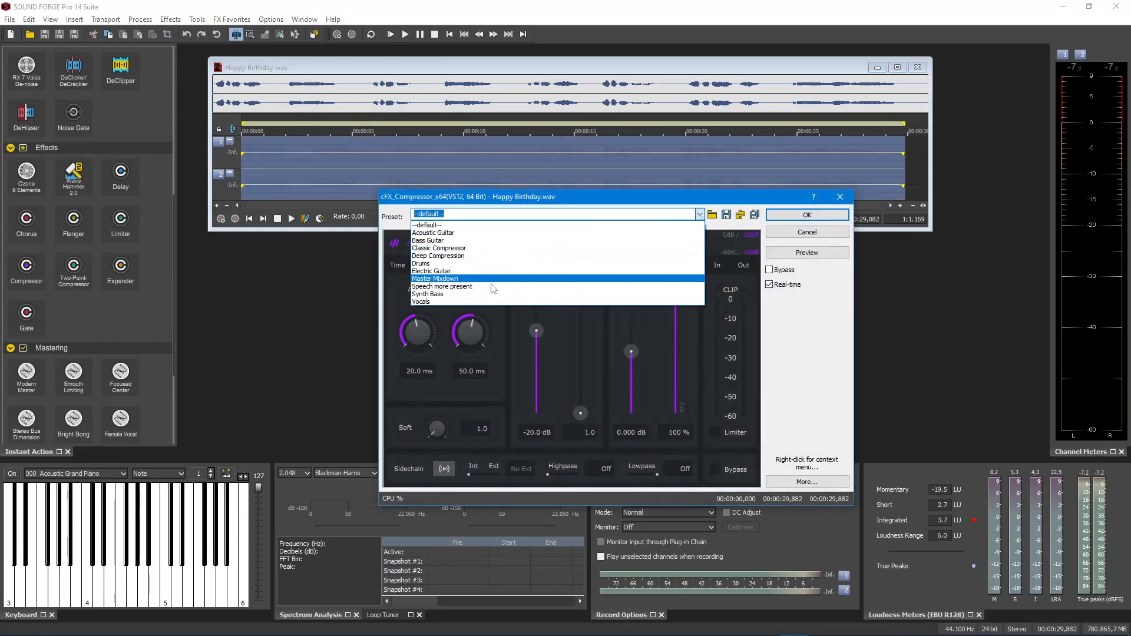
left_click(485, 304)
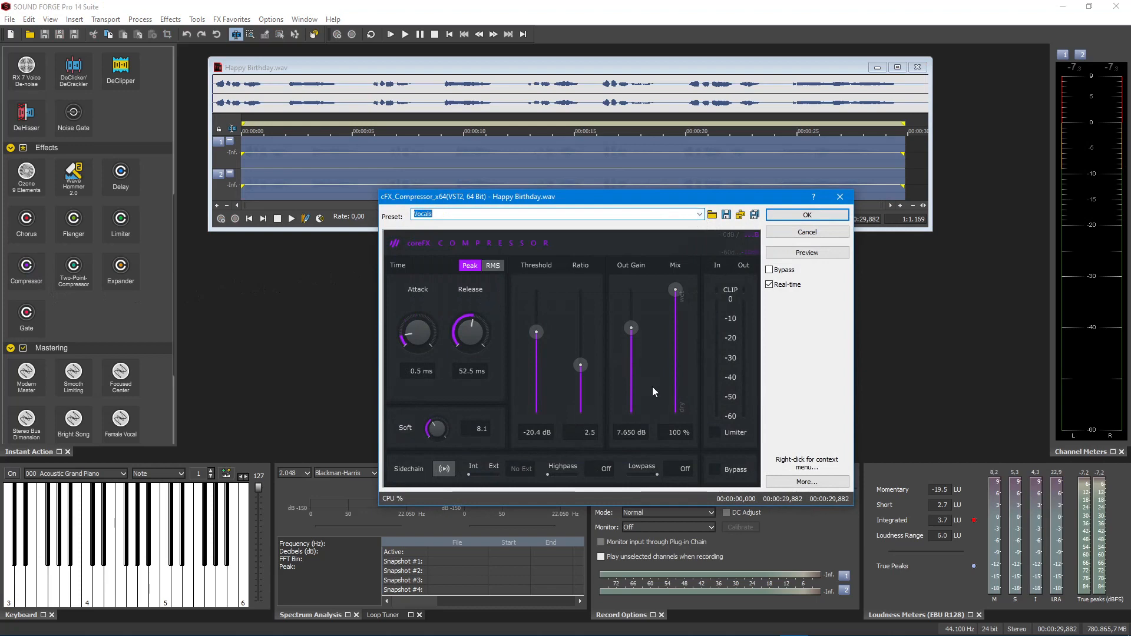
left_click(821, 254)
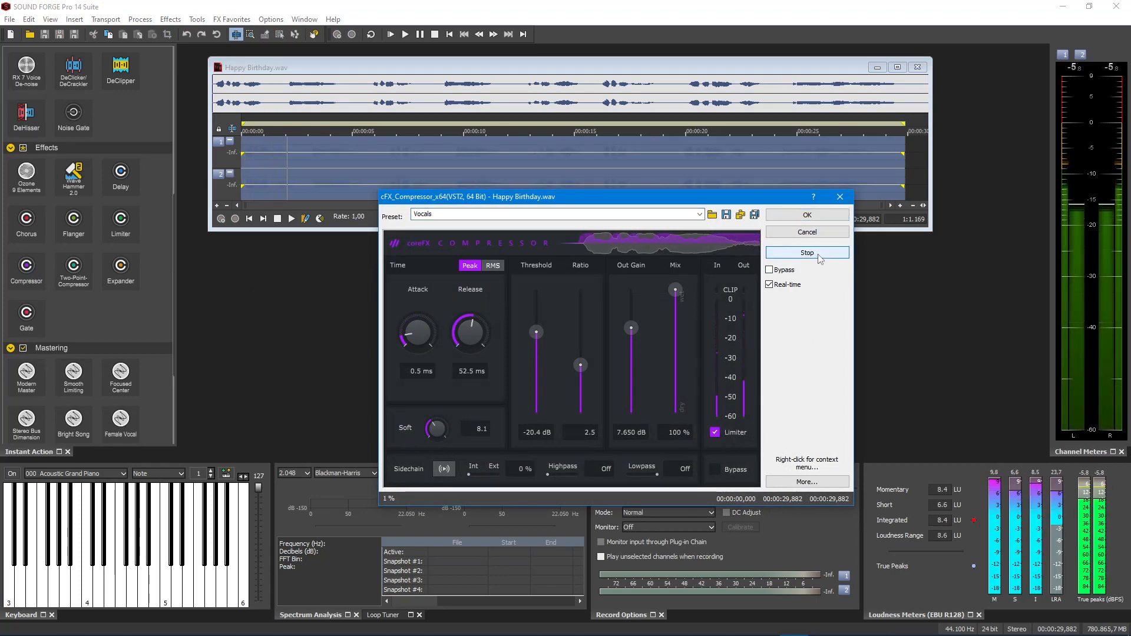
left_click(819, 253)
left_click(805, 215)
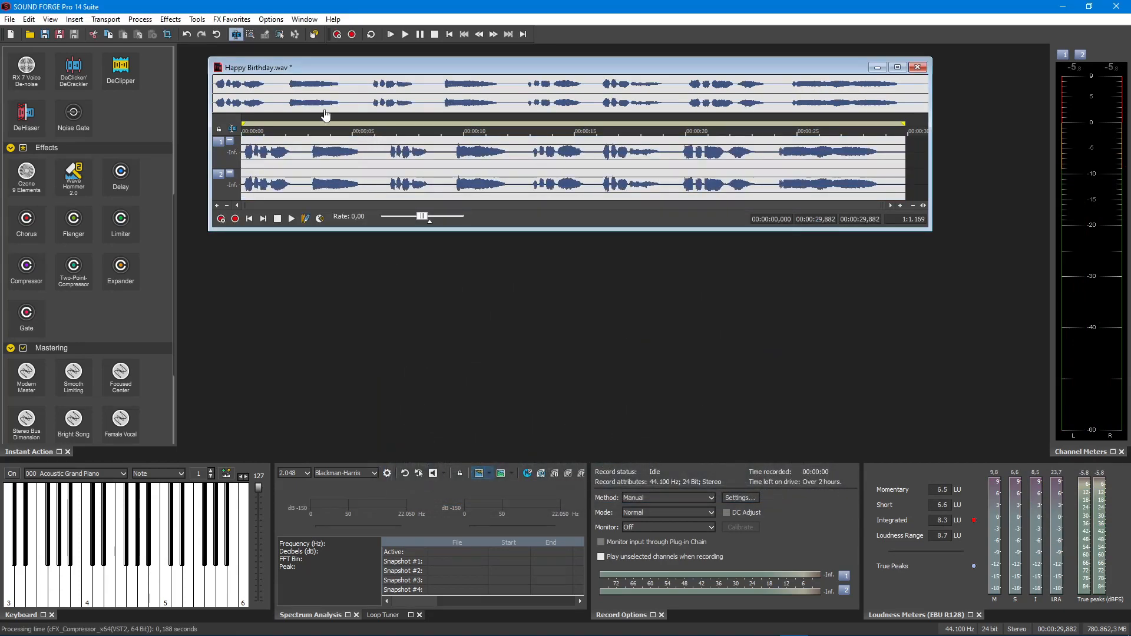
Save the compressed recording as a new file named Happy Birthday new.wav and open that file in a new window
scroll(86, 186, "down", 3)
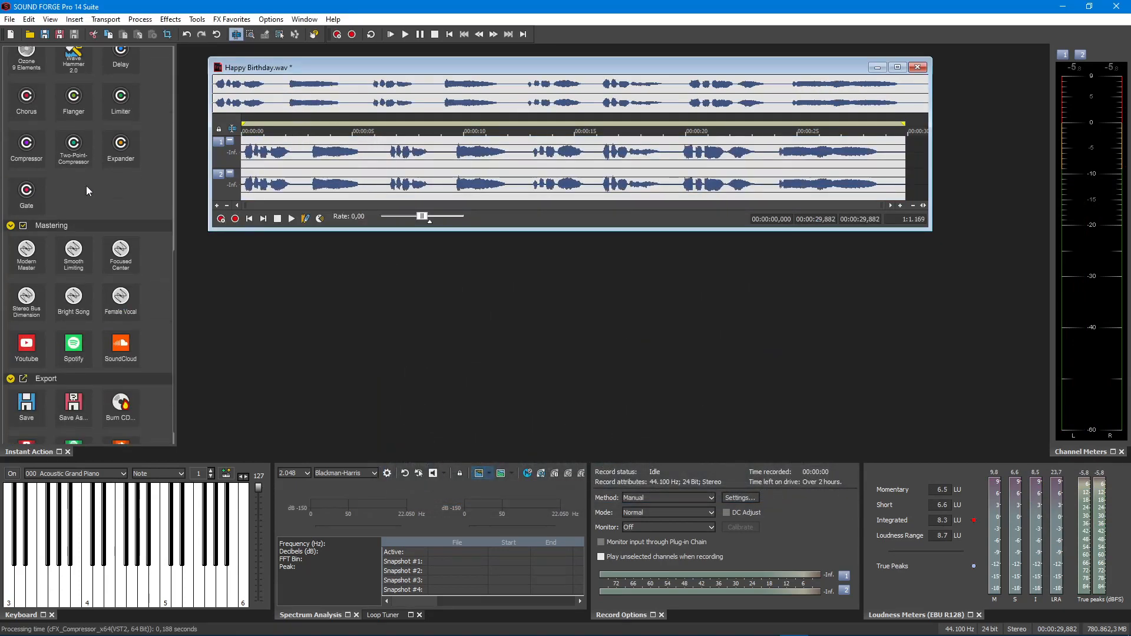
scroll(86, 185, "up", 5)
scroll(86, 184, "down", 4)
scroll(86, 183, "down", 2)
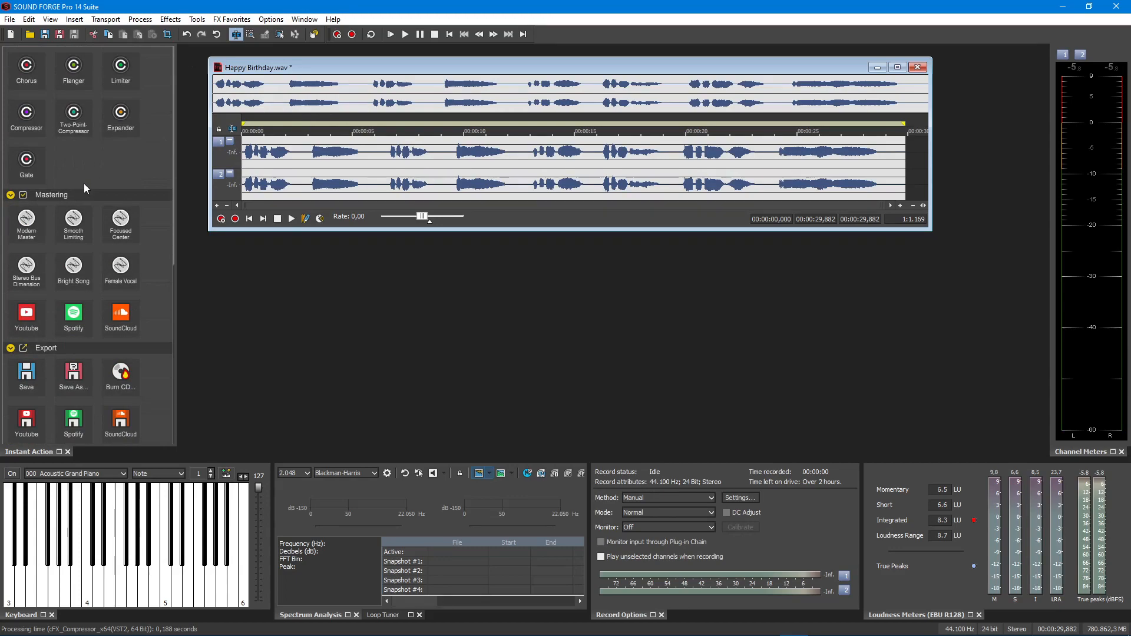
left_click(73, 373)
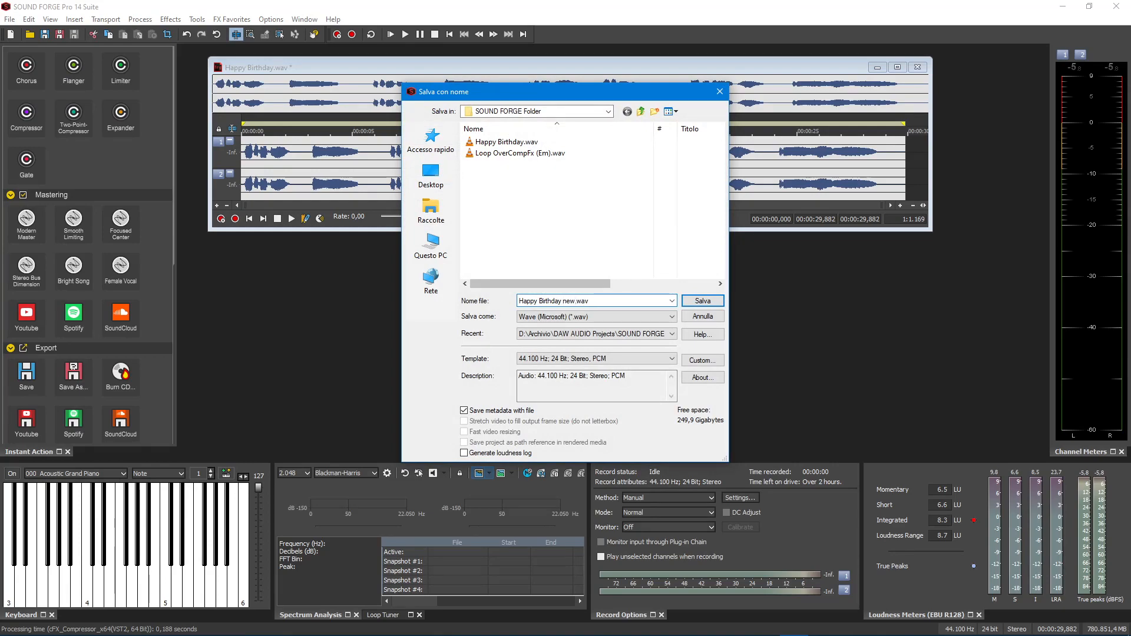
key("Return")
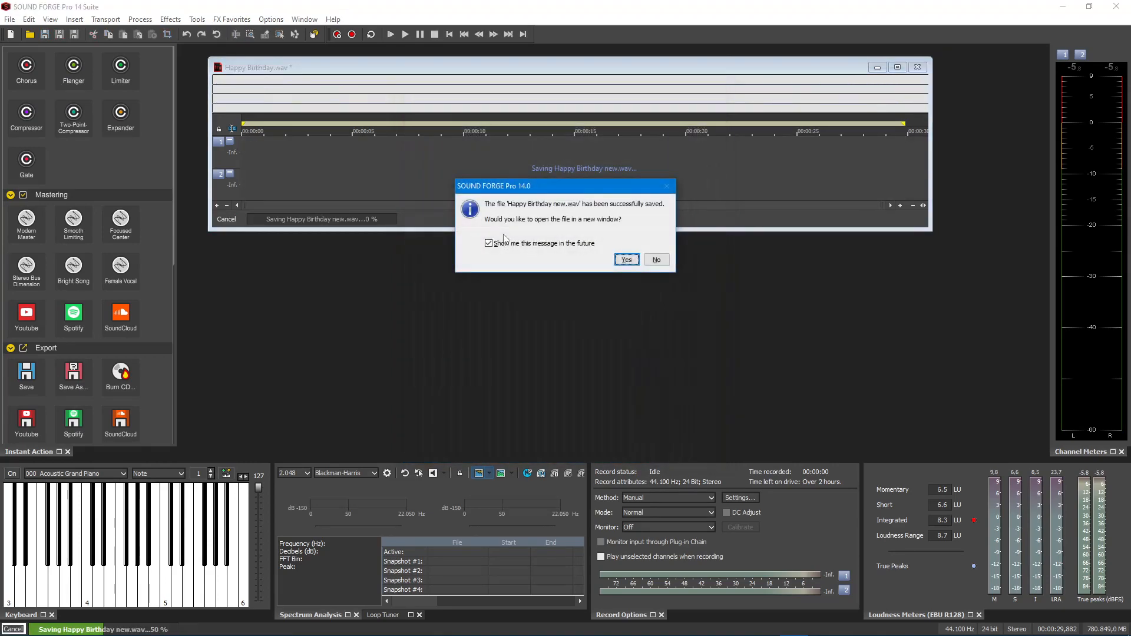
left_click(625, 261)
Play Happy Birthday new.wav briefly and close both audio files, discarding the changes to Happy Birthday.wav
key("space")
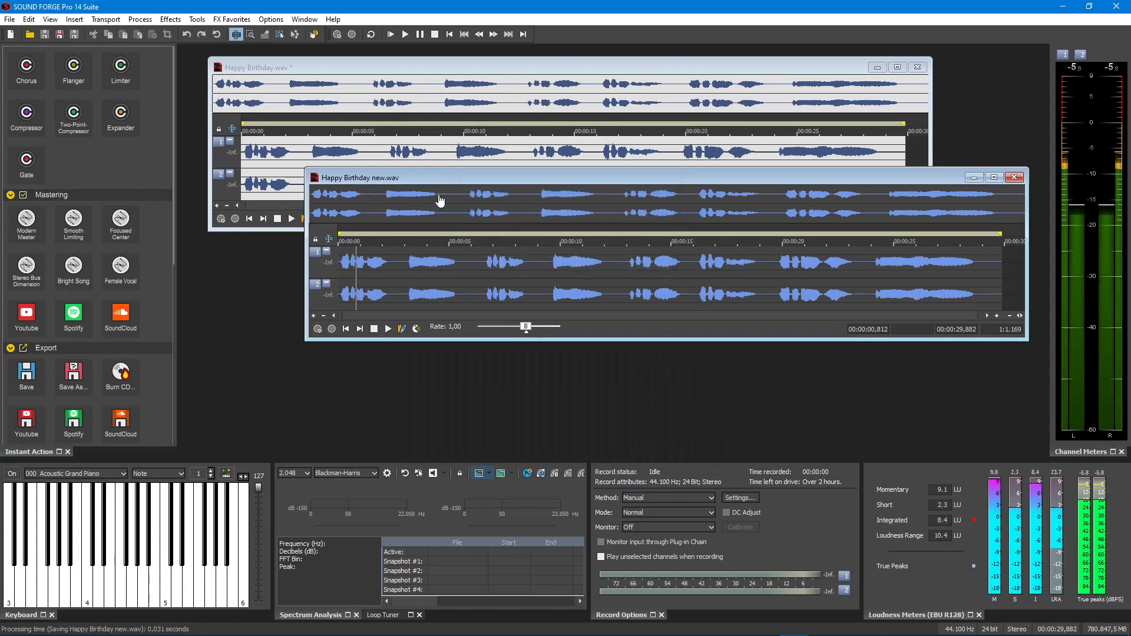
left_click(1013, 178)
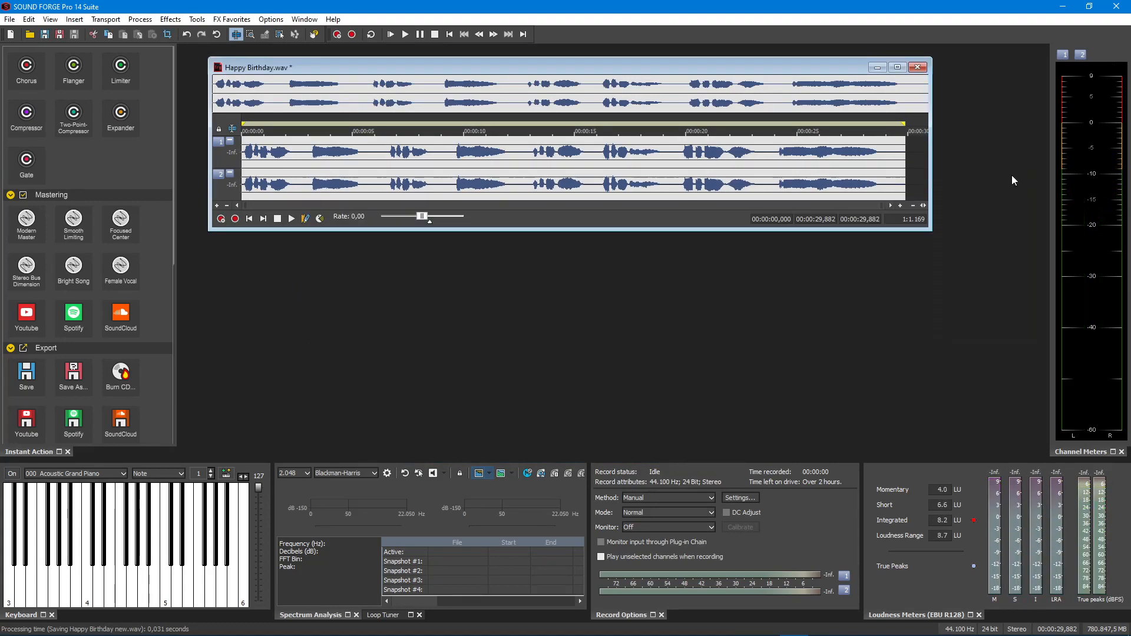
left_click(918, 67)
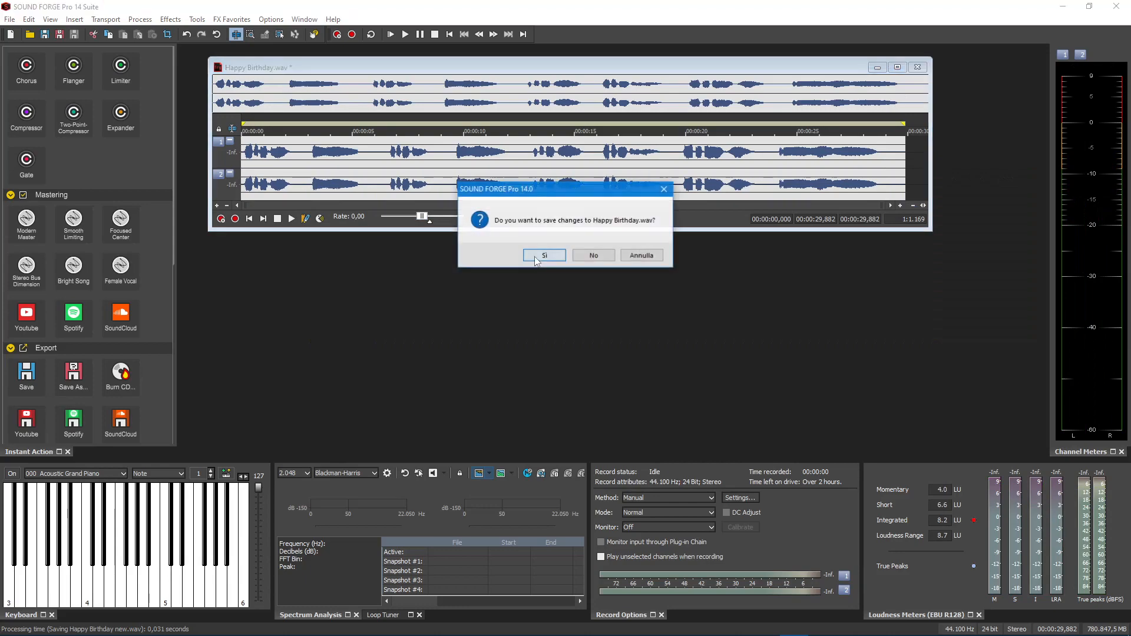
left_click(583, 261)
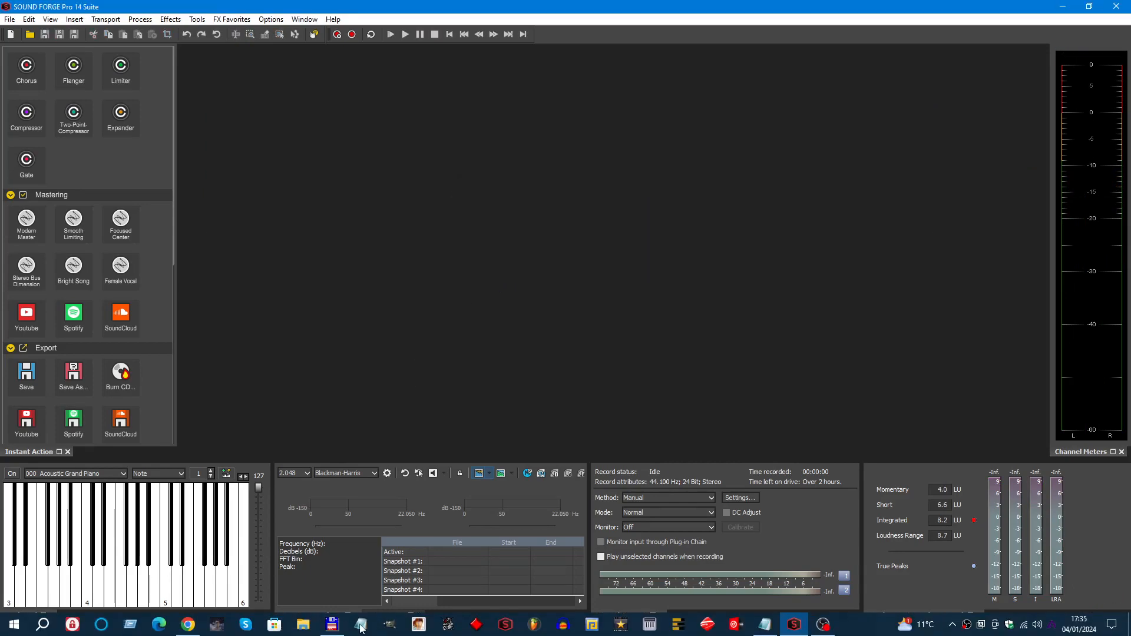
Switch to Chrome, view the Melodyne start page at celemony.com/en/start, and return to SOUND FORGE Pro
left_click(188, 625)
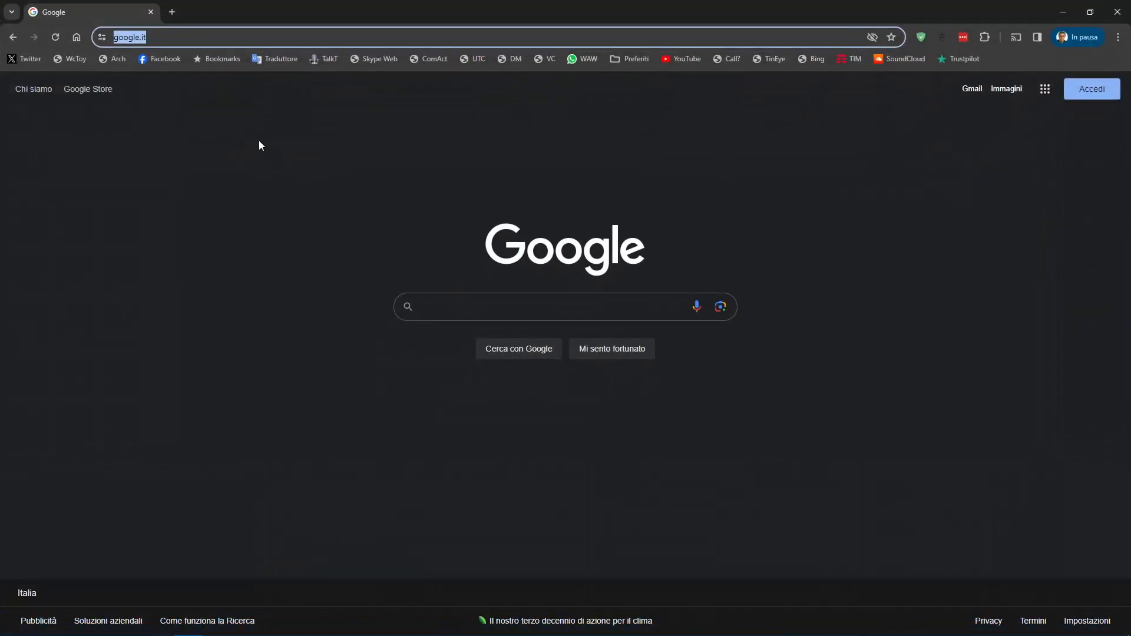
left_click_drag(240, 39, 48, 66)
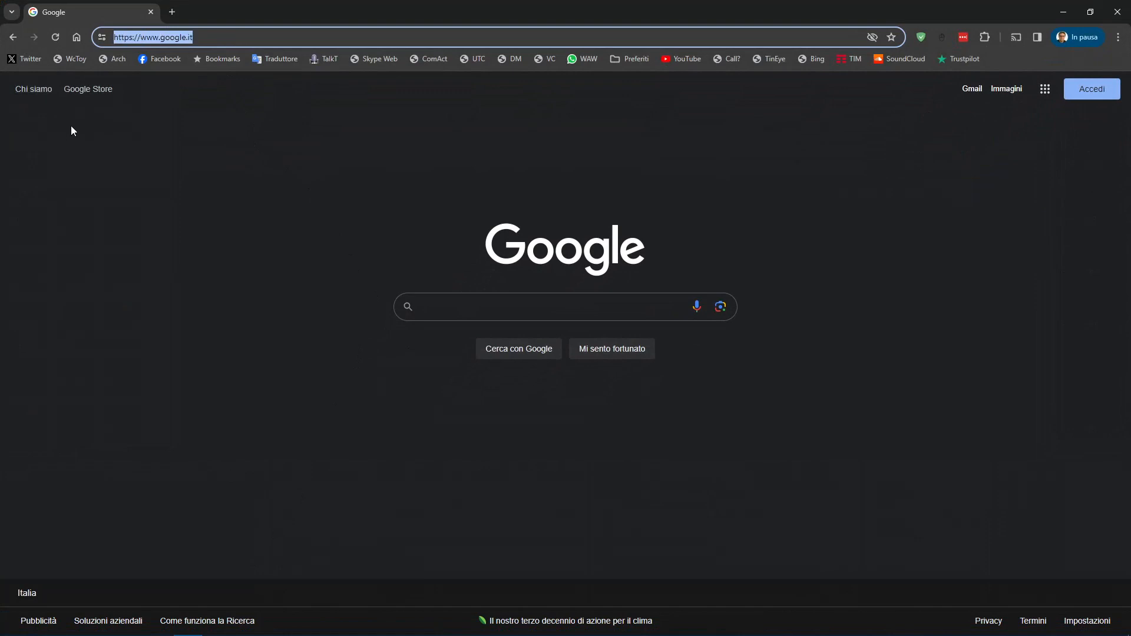
type("https://www.celemony.com/en/start")
key("Return")
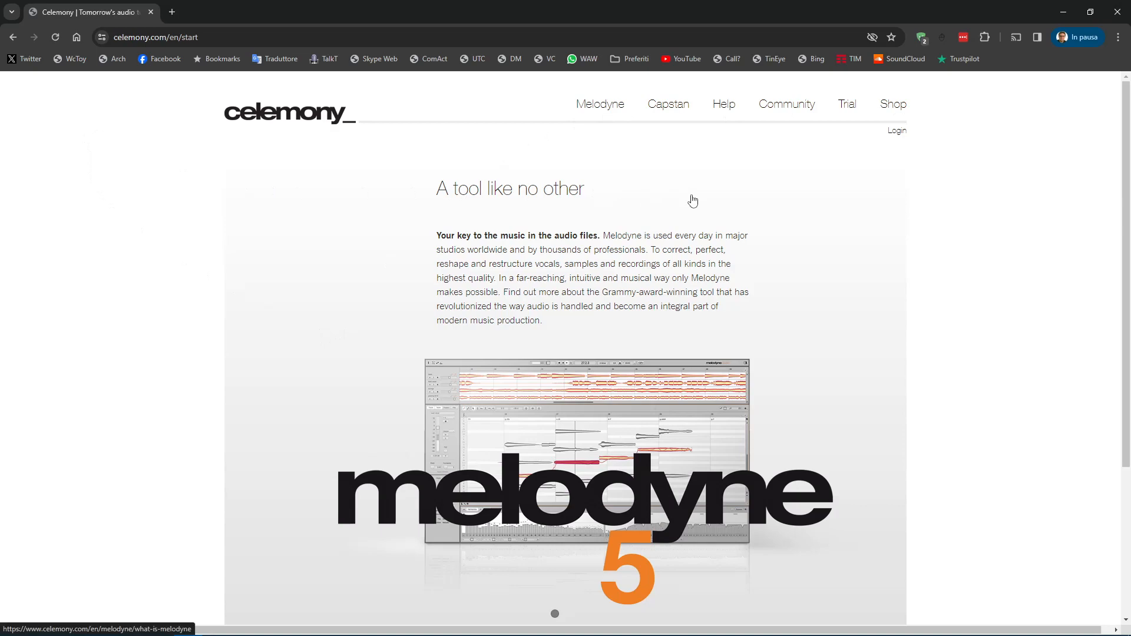
scroll(553, 262, "down", 5)
scroll(404, 156, "up", 5)
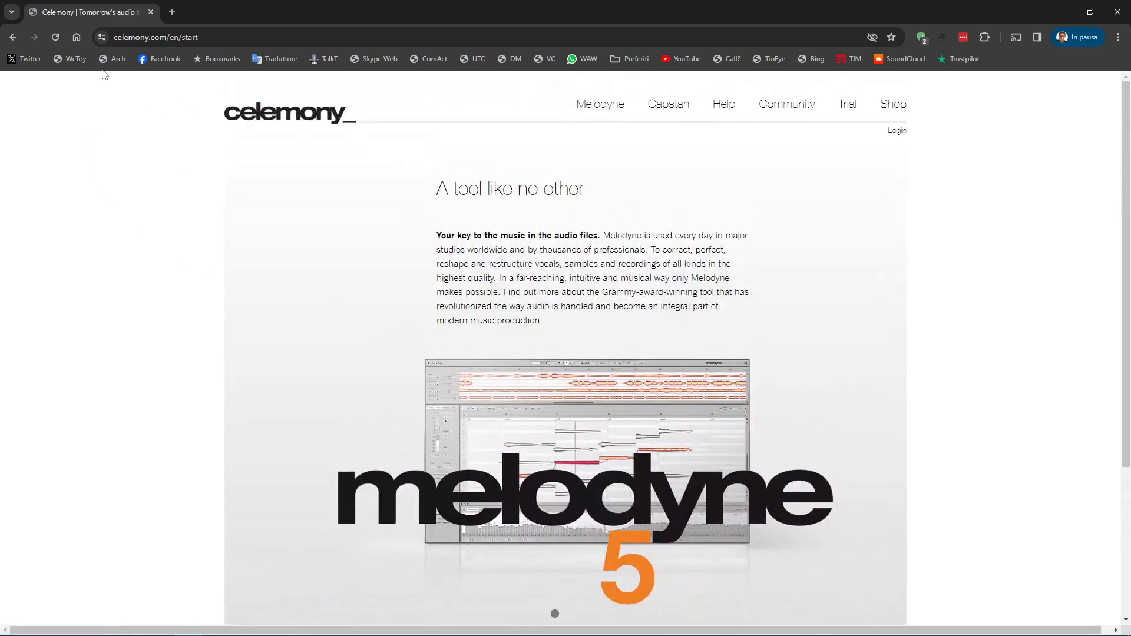
left_click(76, 37)
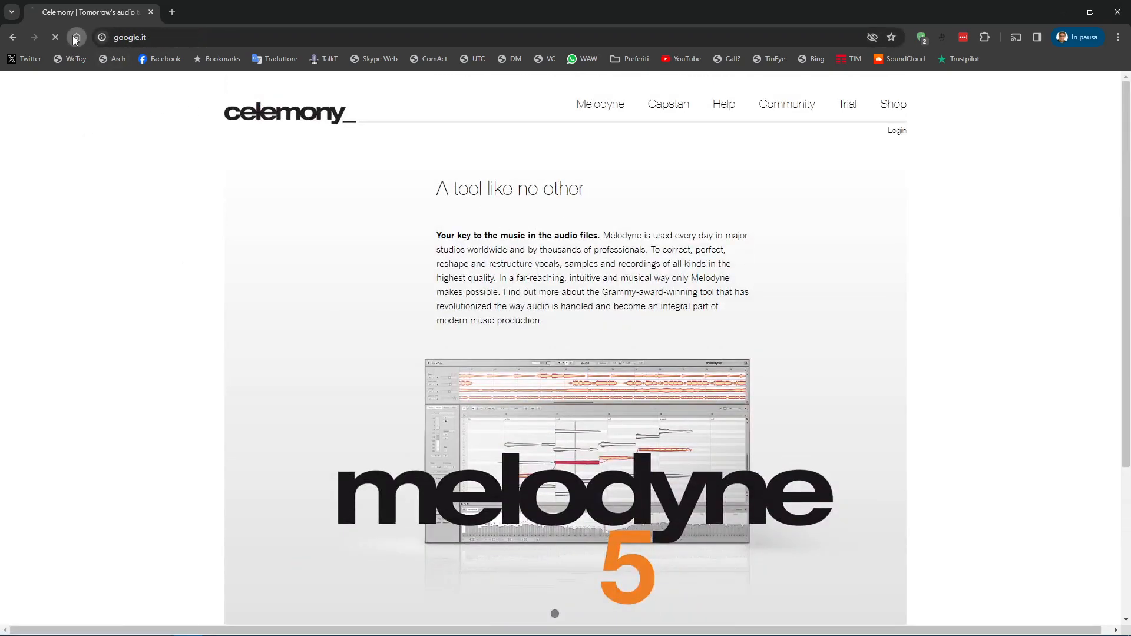
left_click(1063, 12)
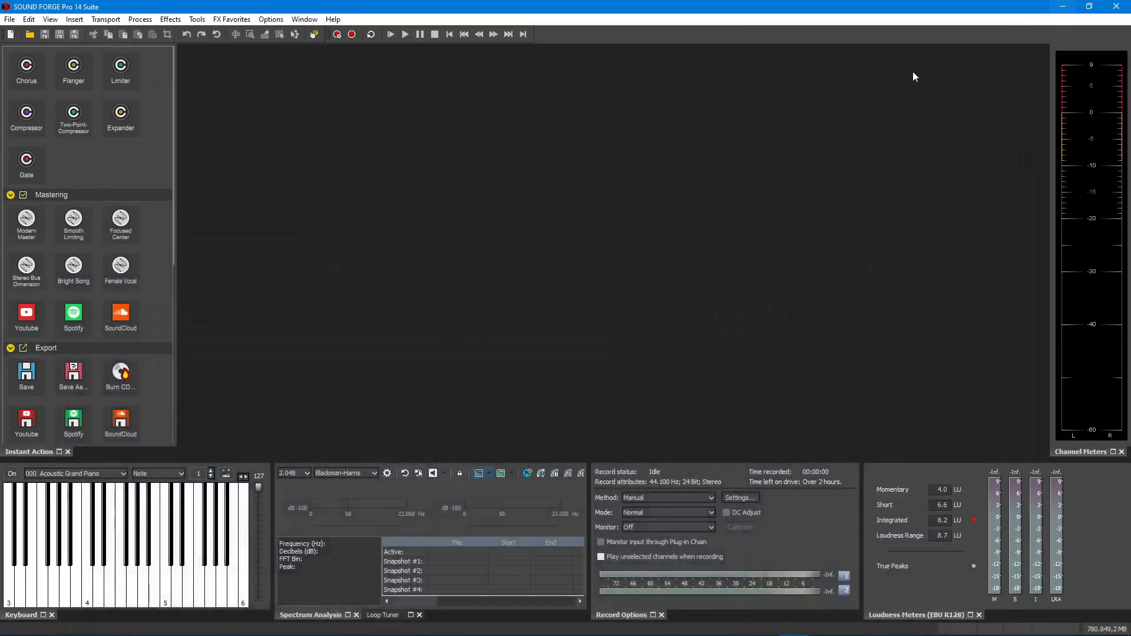
Open Happy Birthday new.wav from SOUND FORGE Folder and place its window near the workspace's upper edge
scroll(78, 254, "up", 10)
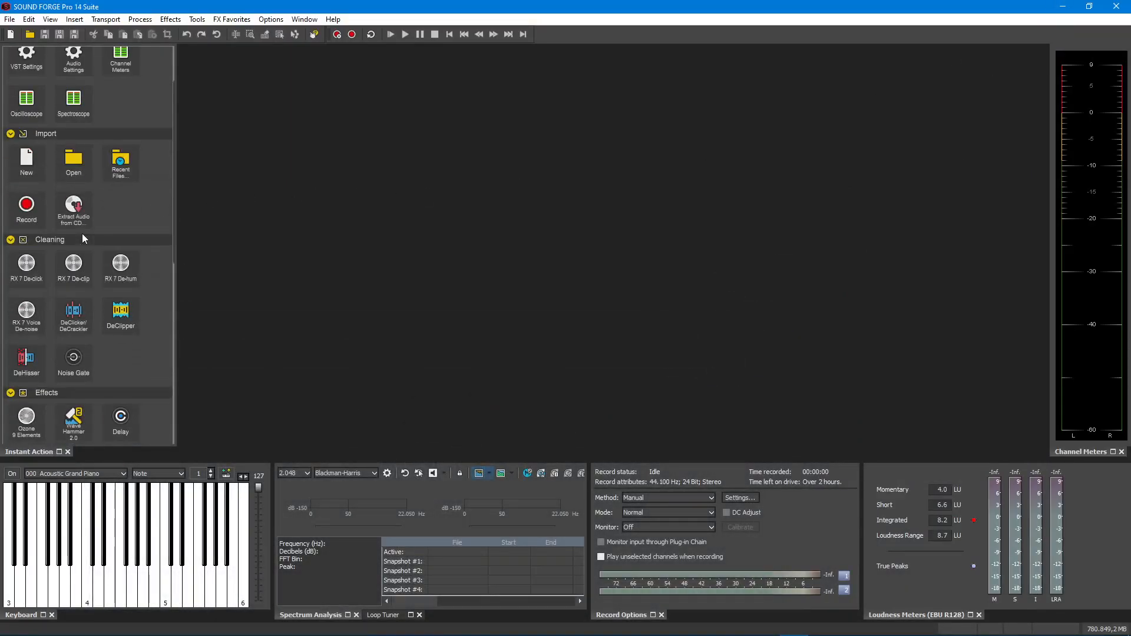
left_click(74, 237)
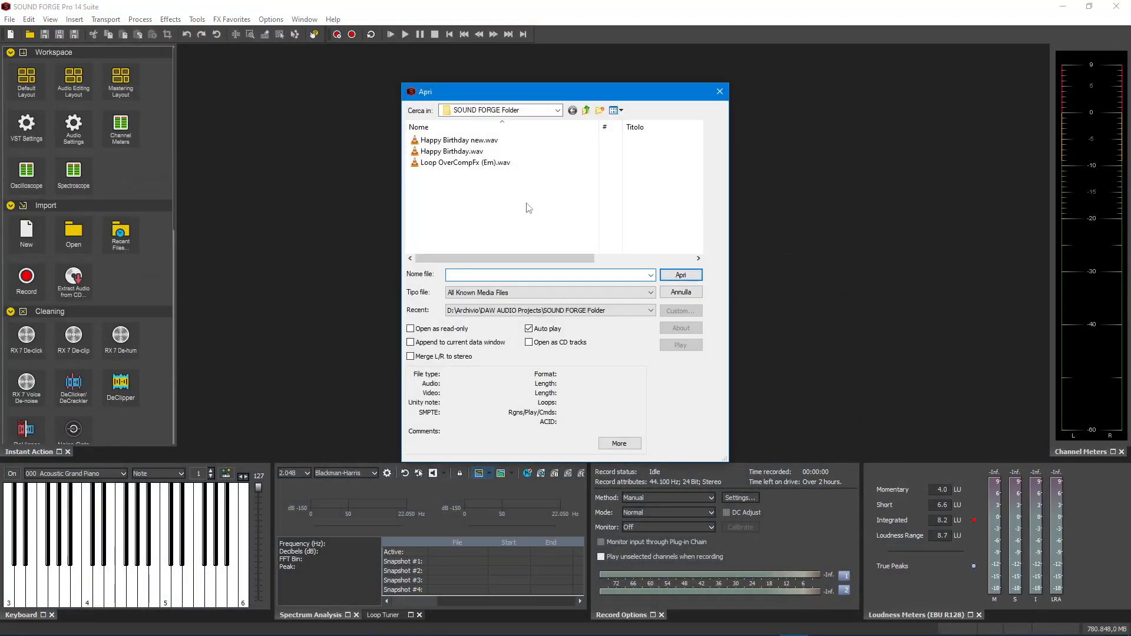
left_click(454, 140)
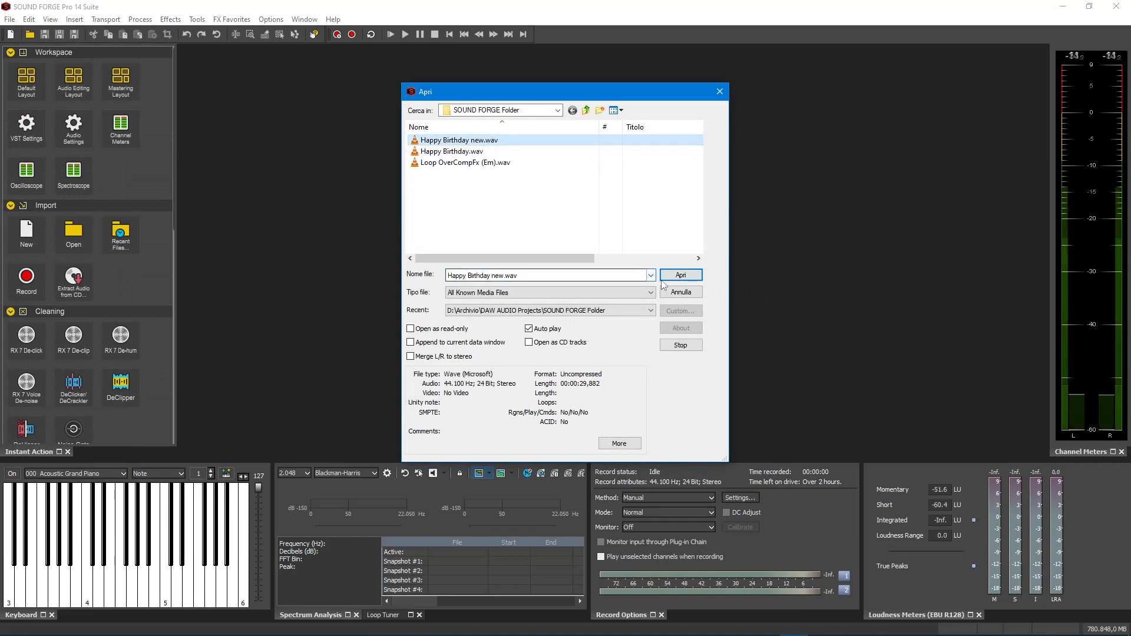
left_click(664, 279)
left_click_drag(537, 191, 397, 66)
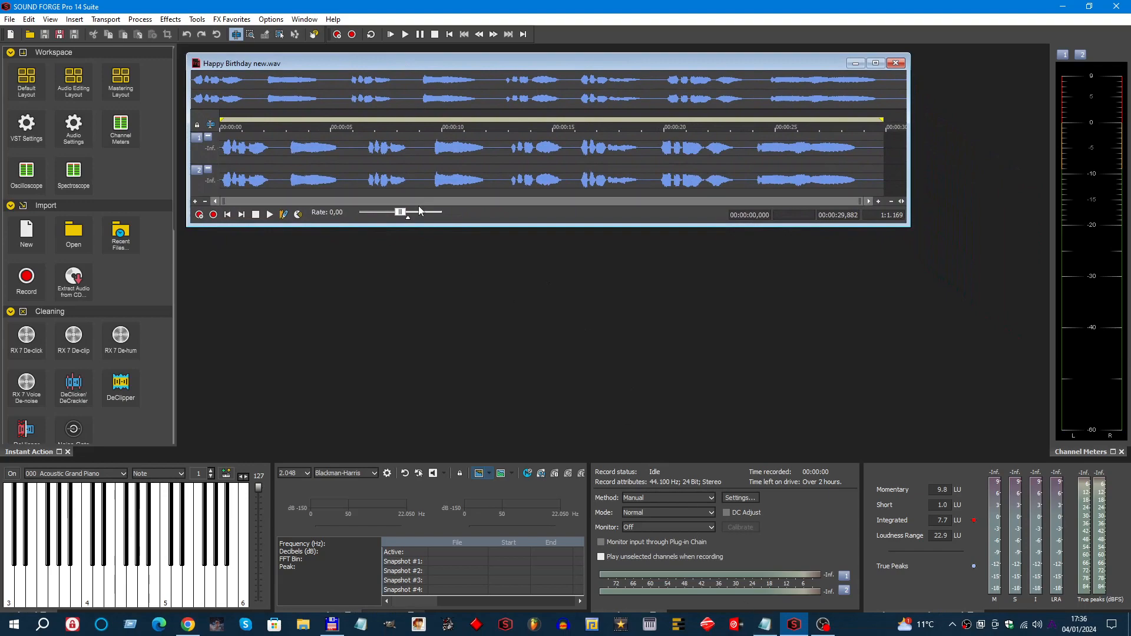
Open the Happy Birthday new recording for editing in Melodyne (ARA) and bring its notes into view
left_click(197, 19)
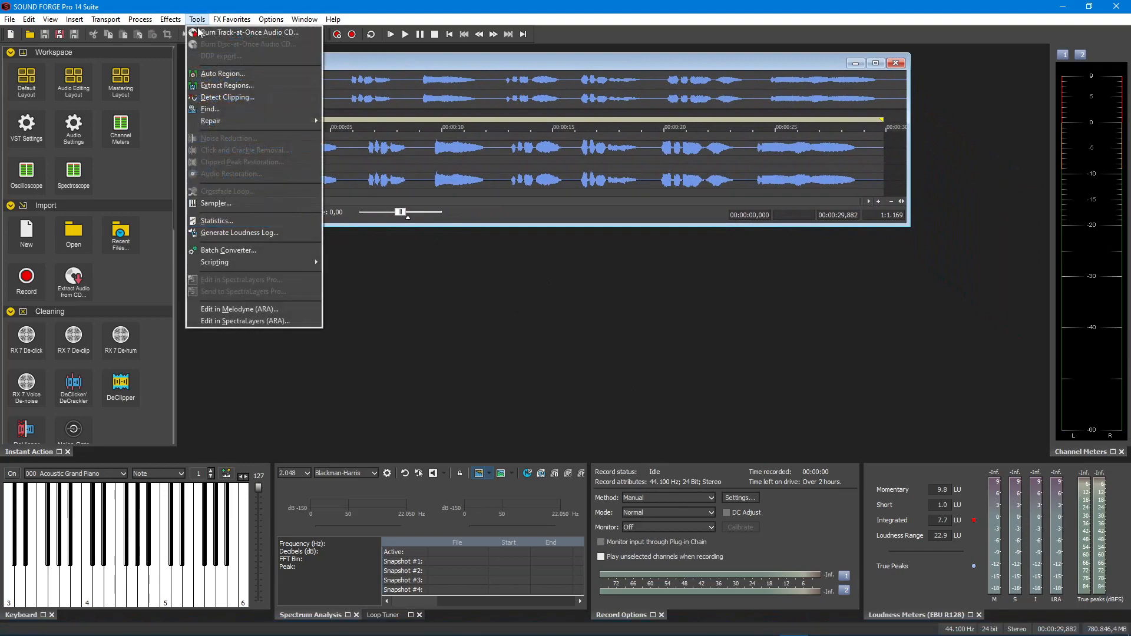
left_click(245, 308)
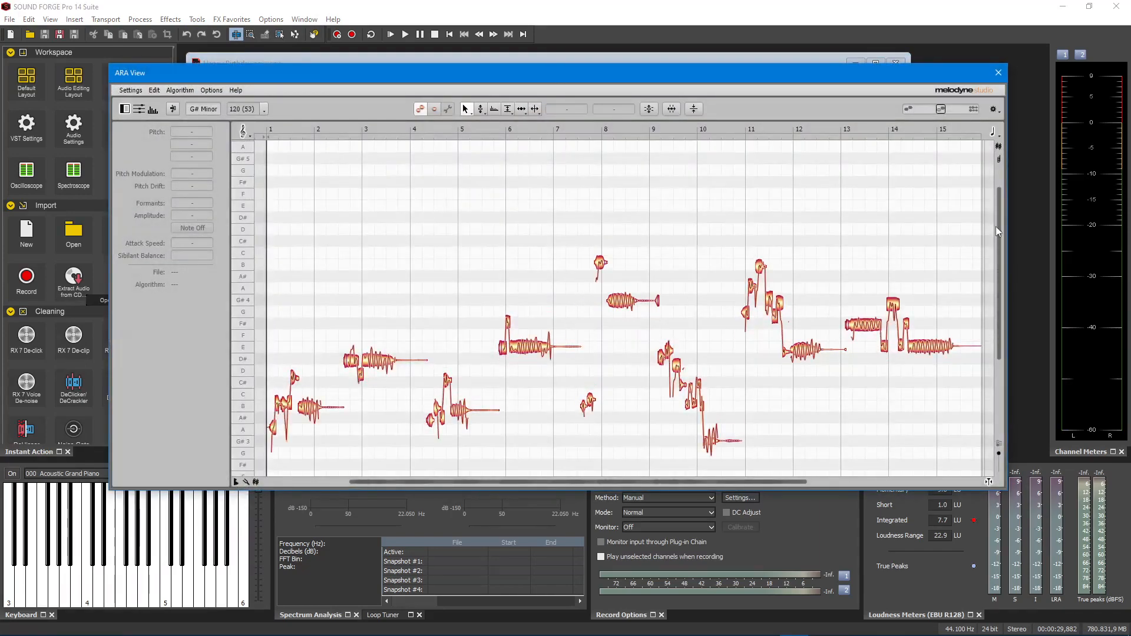
left_click_drag(1000, 234, 1002, 278)
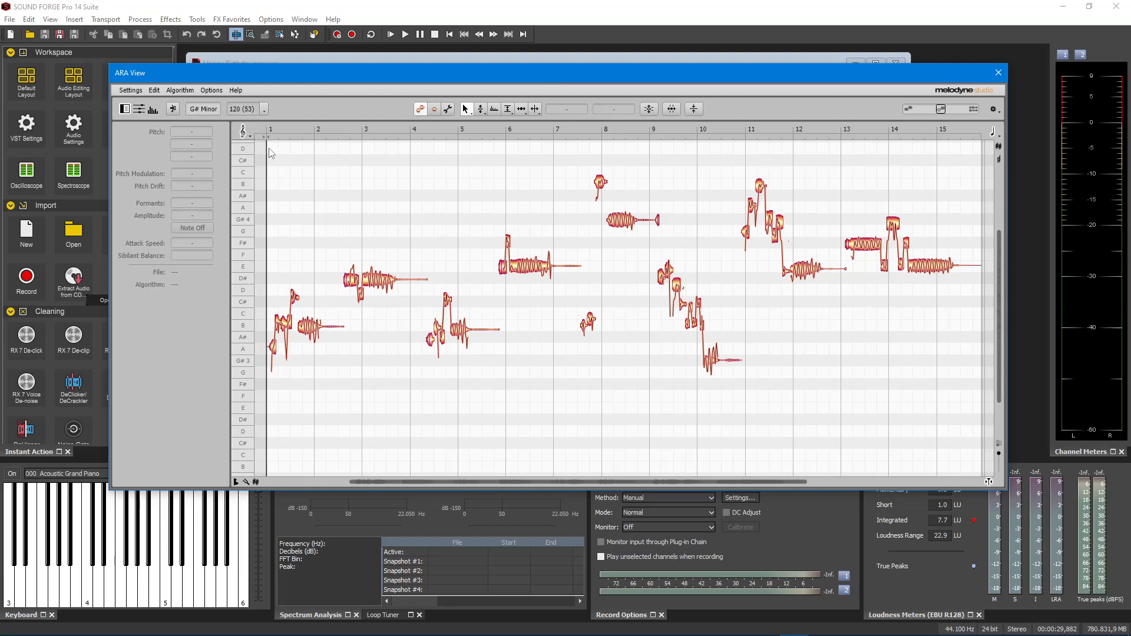
Select all the notes, correct their Pitch Center to 100 %, and play back the result
left_click_drag(271, 152, 981, 461)
mouse_move(733, 486)
left_mouse_down()
mouse_move(763, 483)
mouse_move(663, 483)
mouse_move(731, 484)
left_mouse_up()
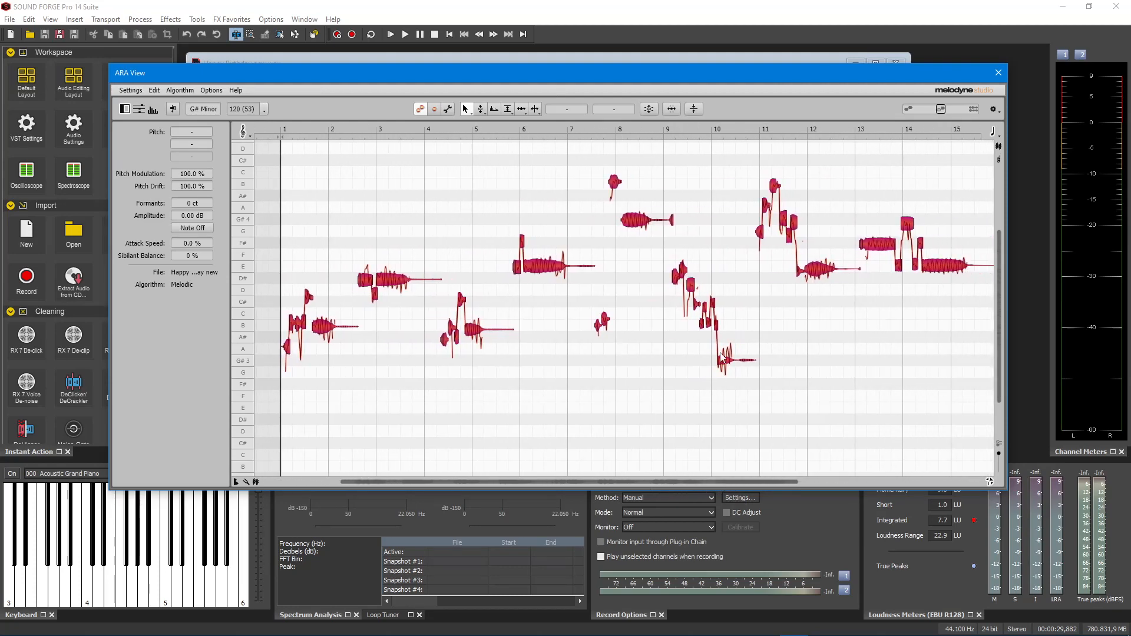
left_click(649, 109)
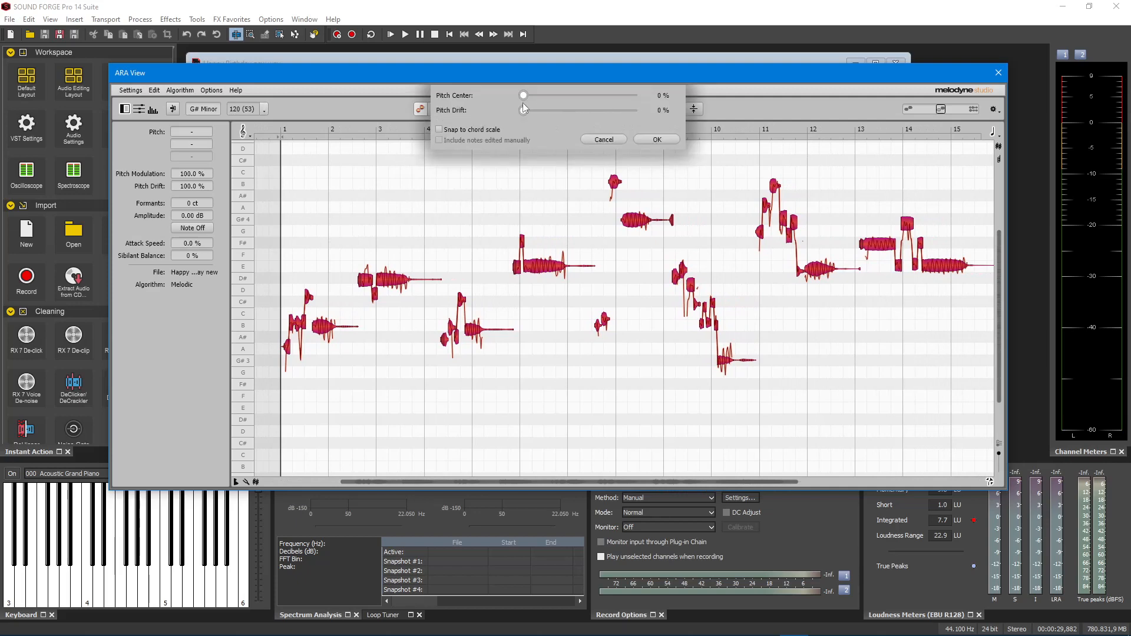
left_click_drag(532, 104, 641, 109)
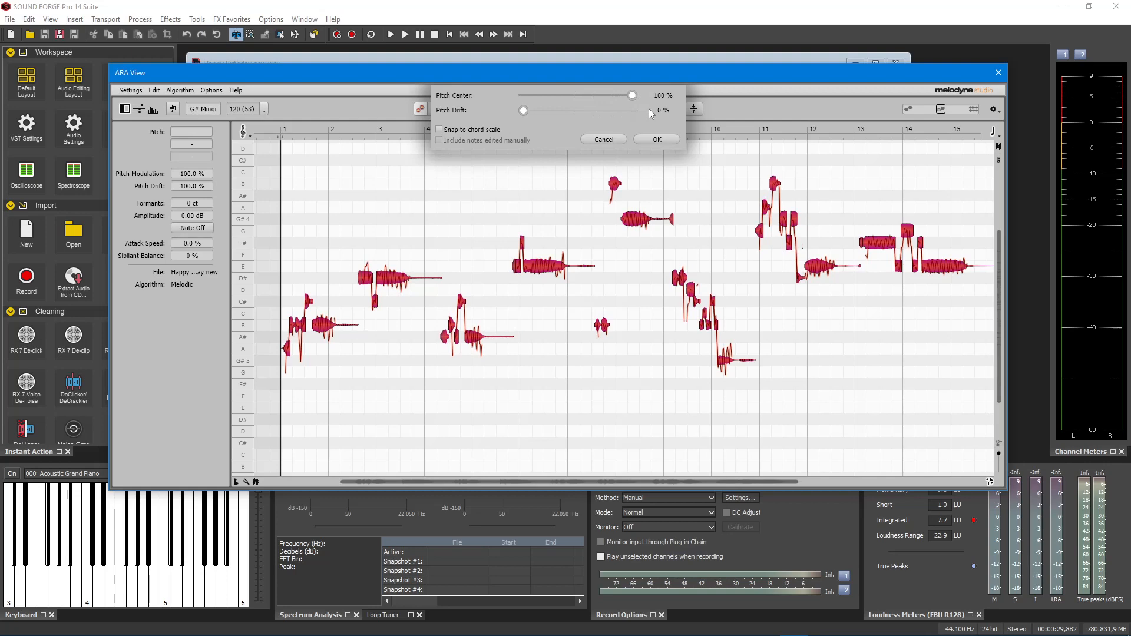
left_click(648, 140)
key("space")
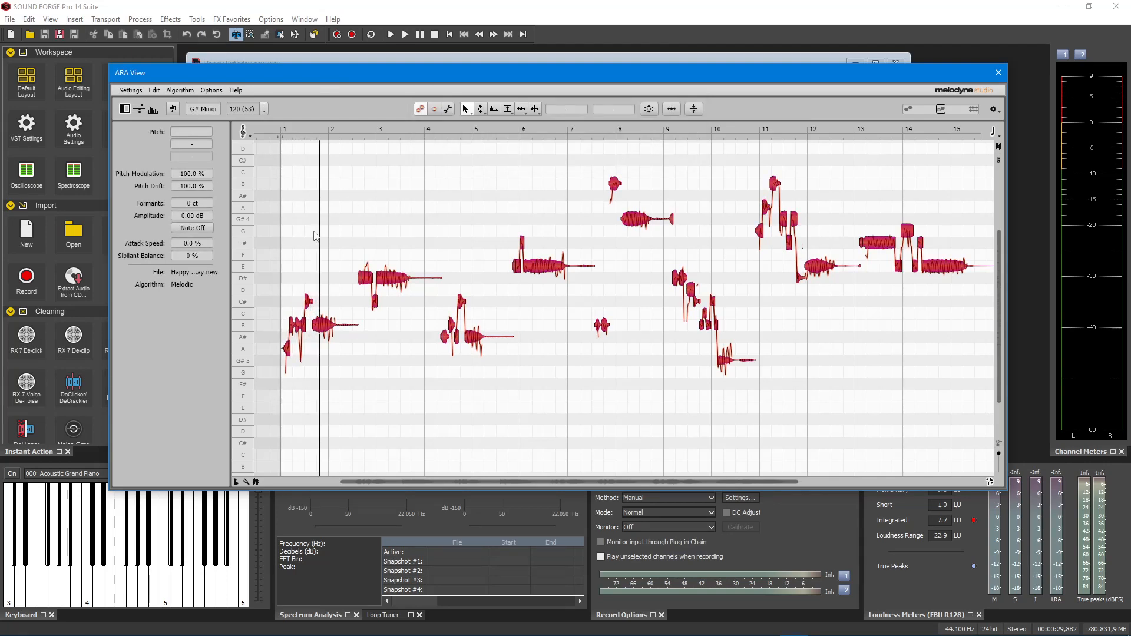
left_click(329, 219)
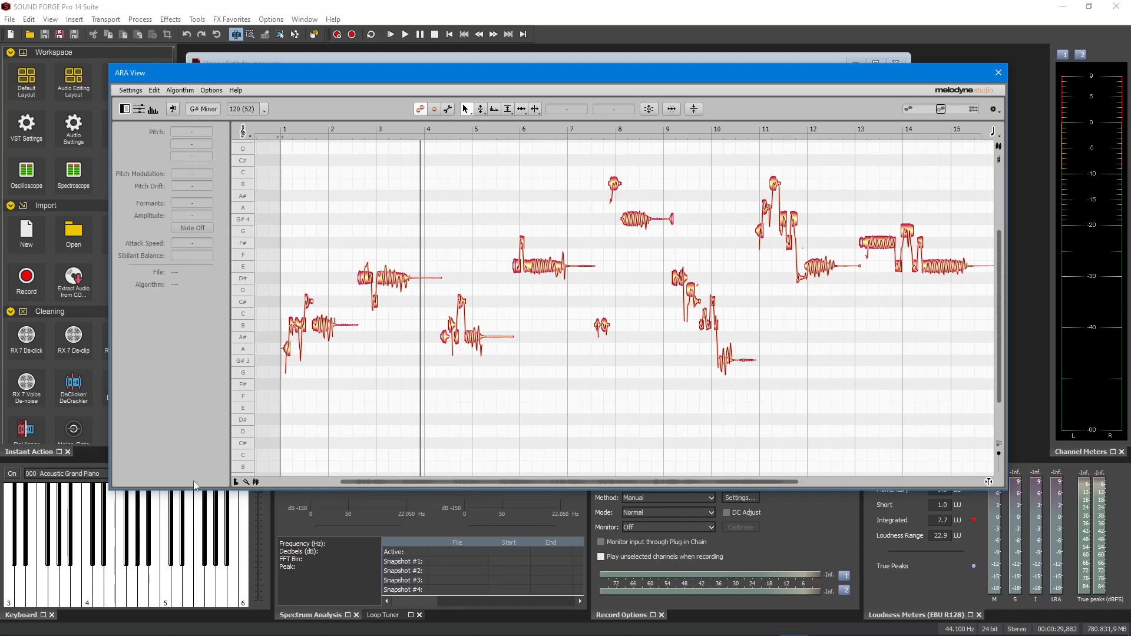
Compare the held note around bar 5 with the virtual keyboard, raise it one semitone to B 3, and play back the passage
left_click(154, 582)
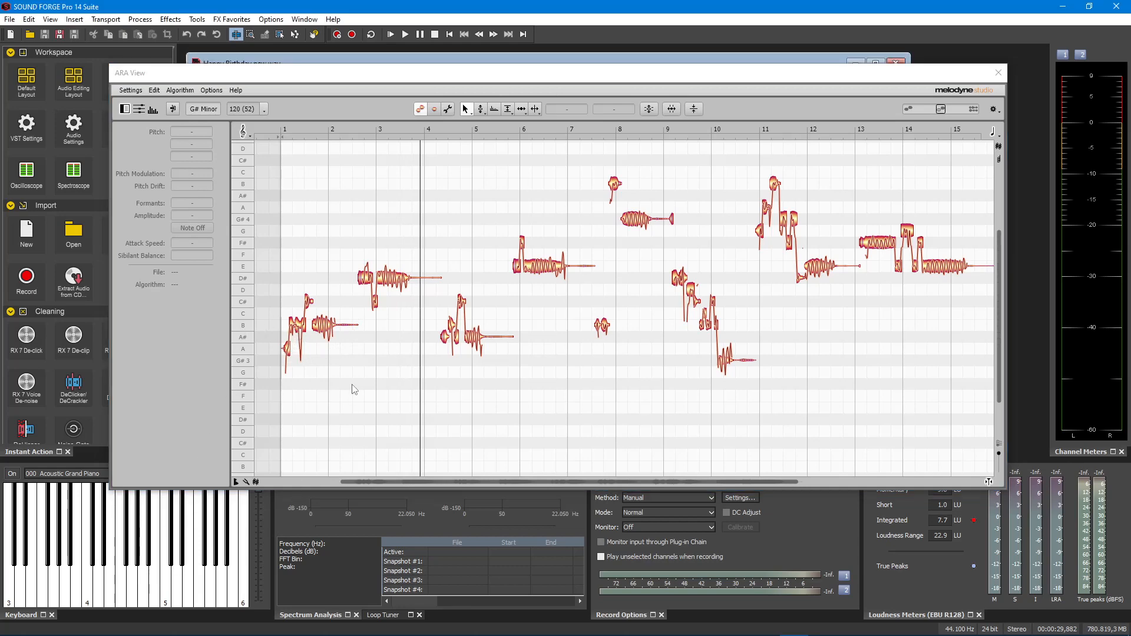
left_click(428, 157)
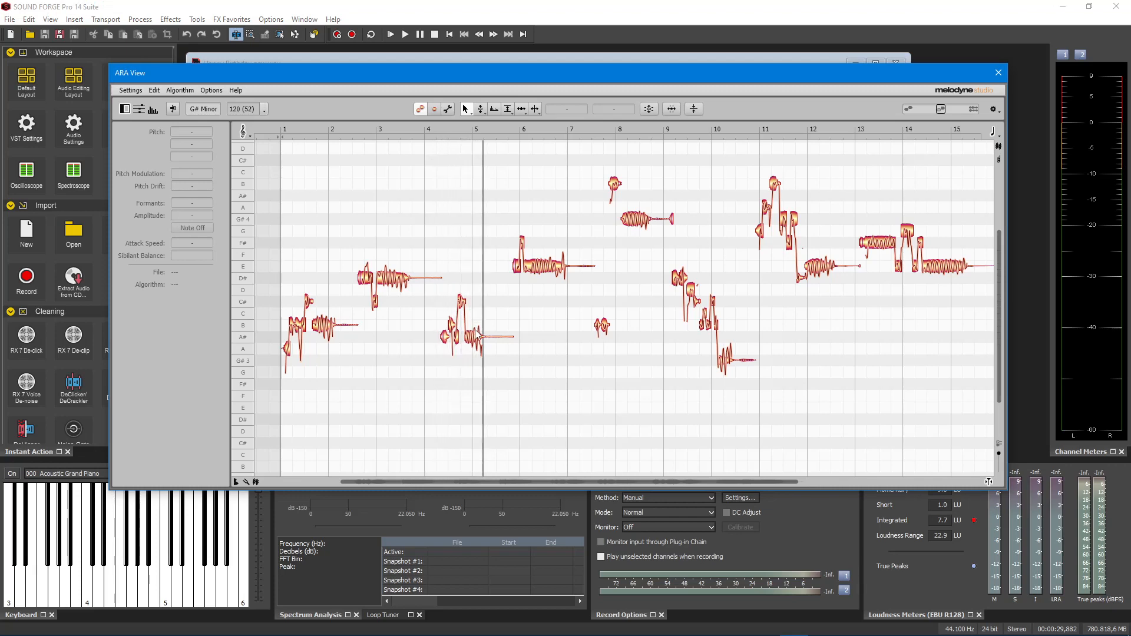
left_click(473, 344)
left_click_drag(471, 322, 536, 375)
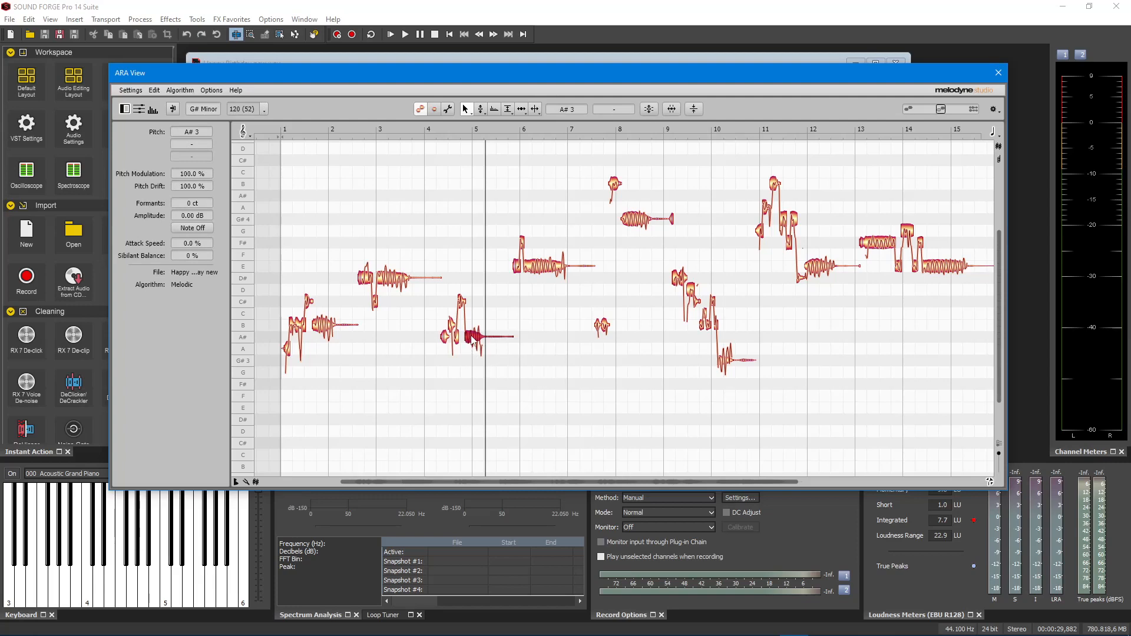
left_click_drag(475, 331, 475, 328)
double_click(435, 166)
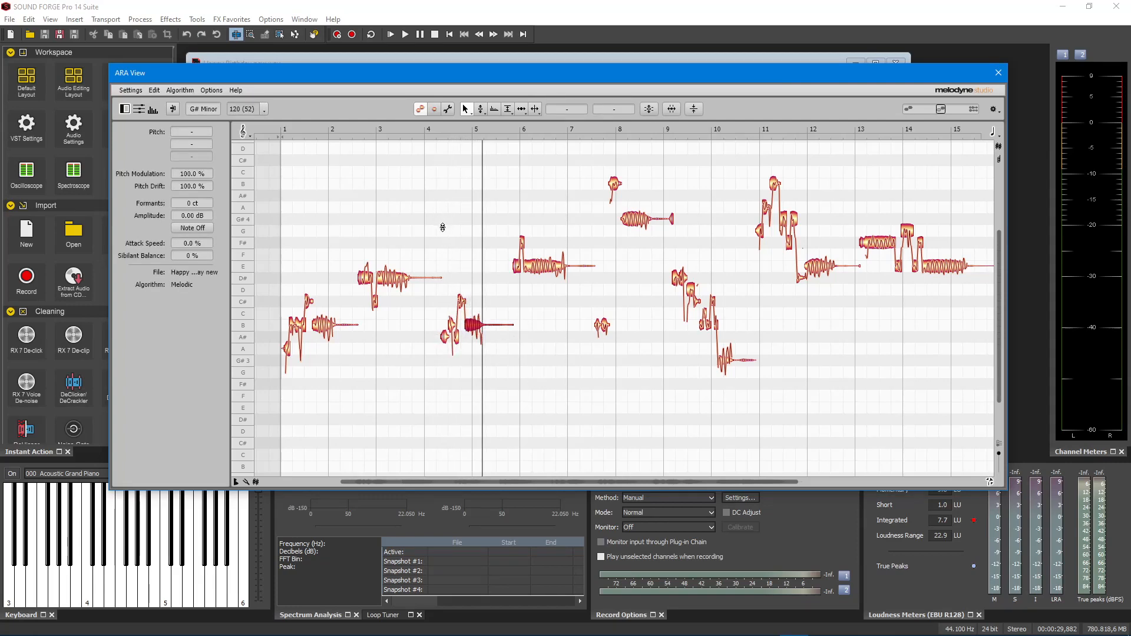
right_click(474, 231)
left_click(473, 231)
left_click(470, 237)
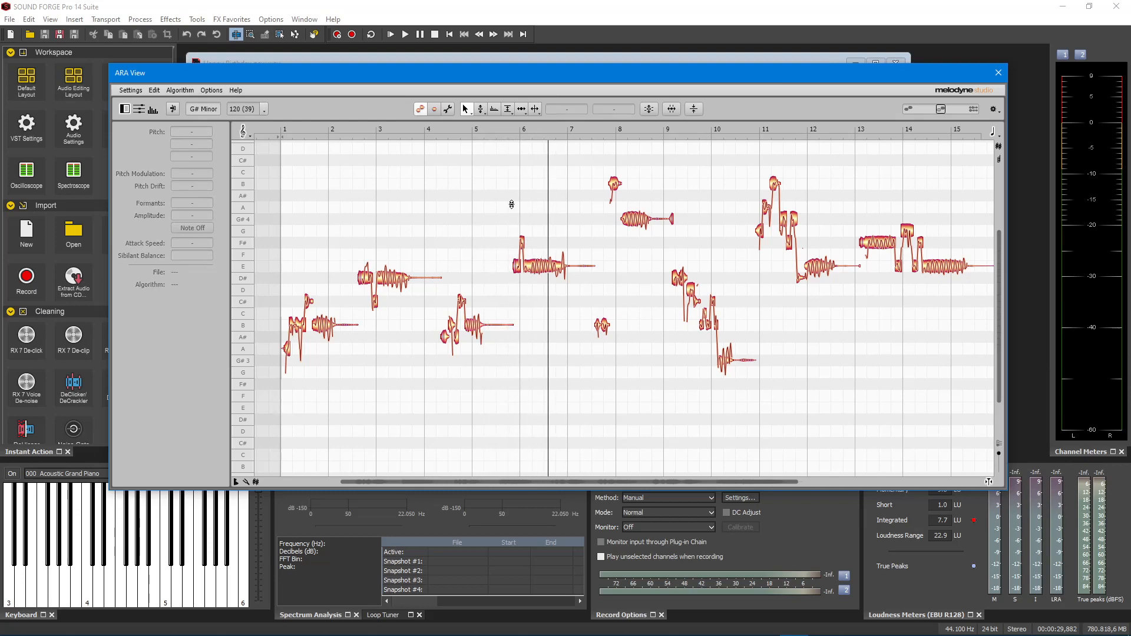
Play back the phrase from bar 6 to bar 9 and compare its pitch with a reference note on the virtual keyboard
left_click(519, 271)
left_click(504, 188)
left_click(505, 169)
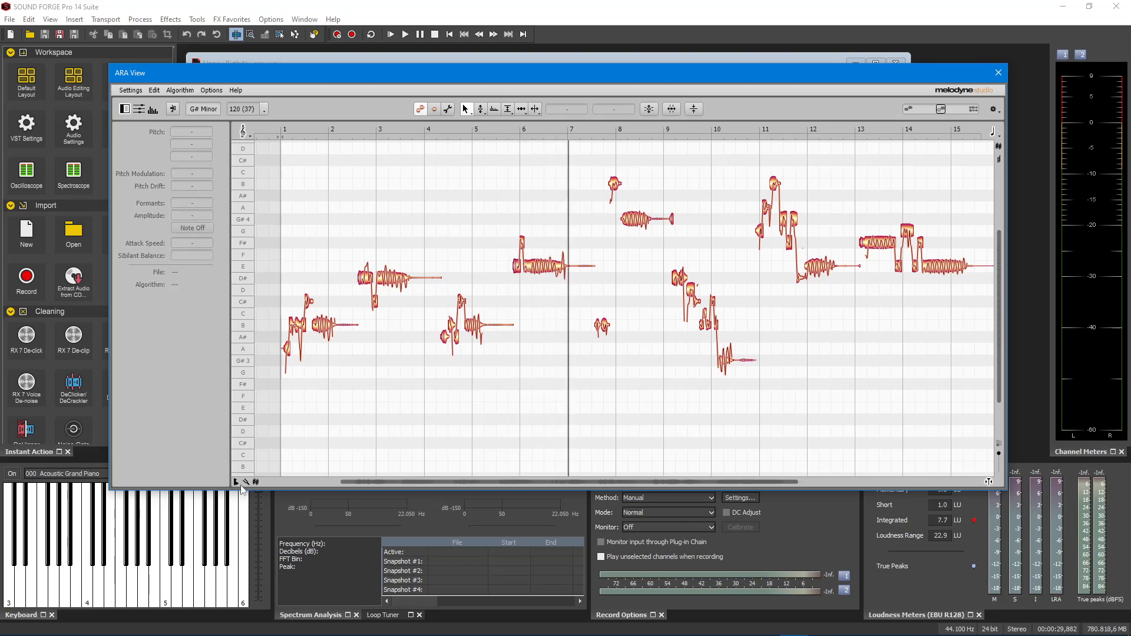
left_click(189, 602)
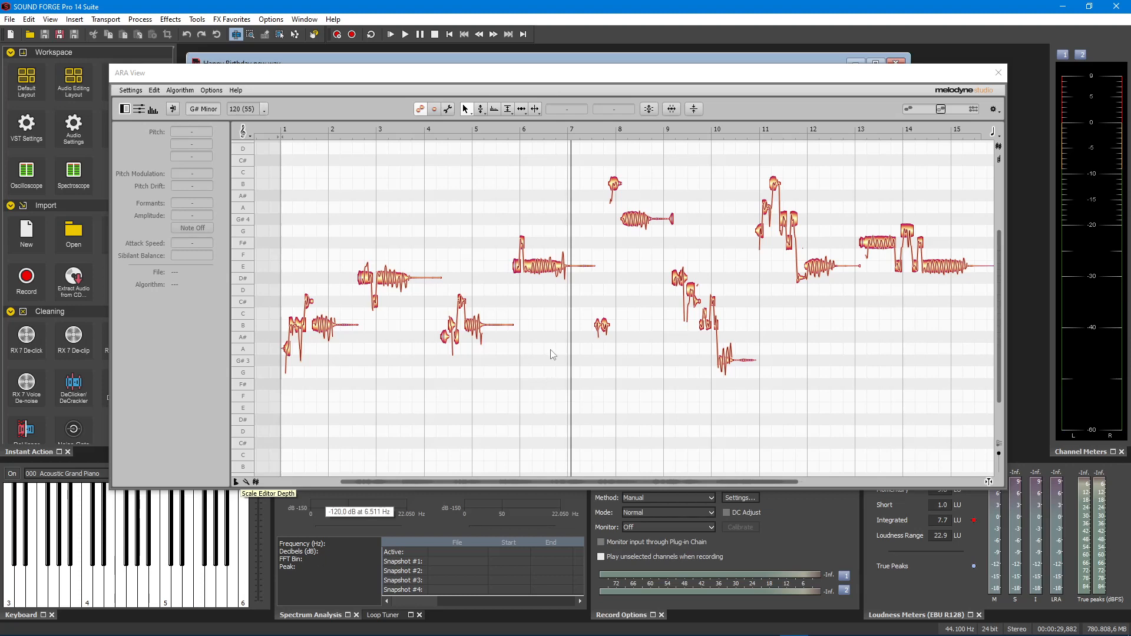
left_click(591, 151)
key("space")
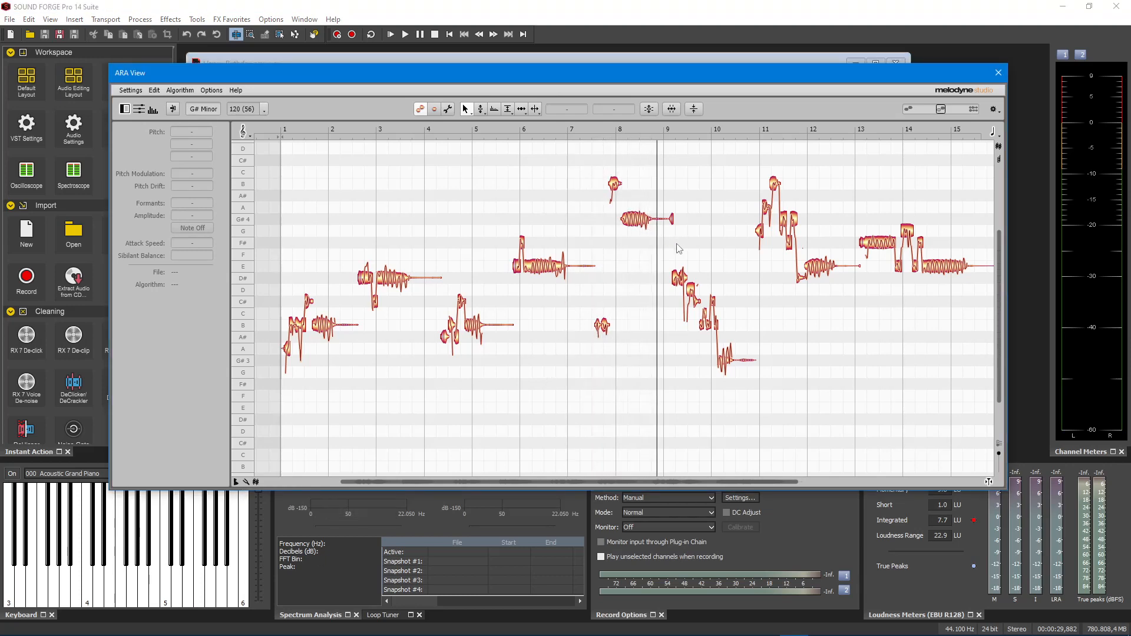
Raise the pair of notes just after bar 9 to E 4 and play back from bar 9
left_click(676, 281)
left_click_drag(660, 250, 684, 275)
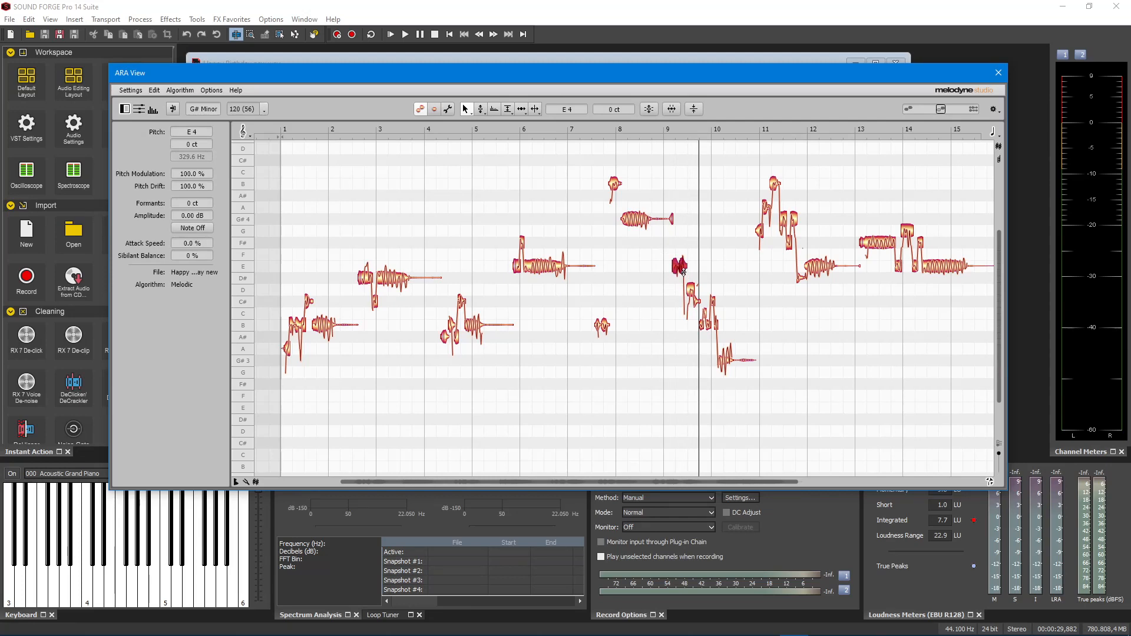
double_click(667, 132)
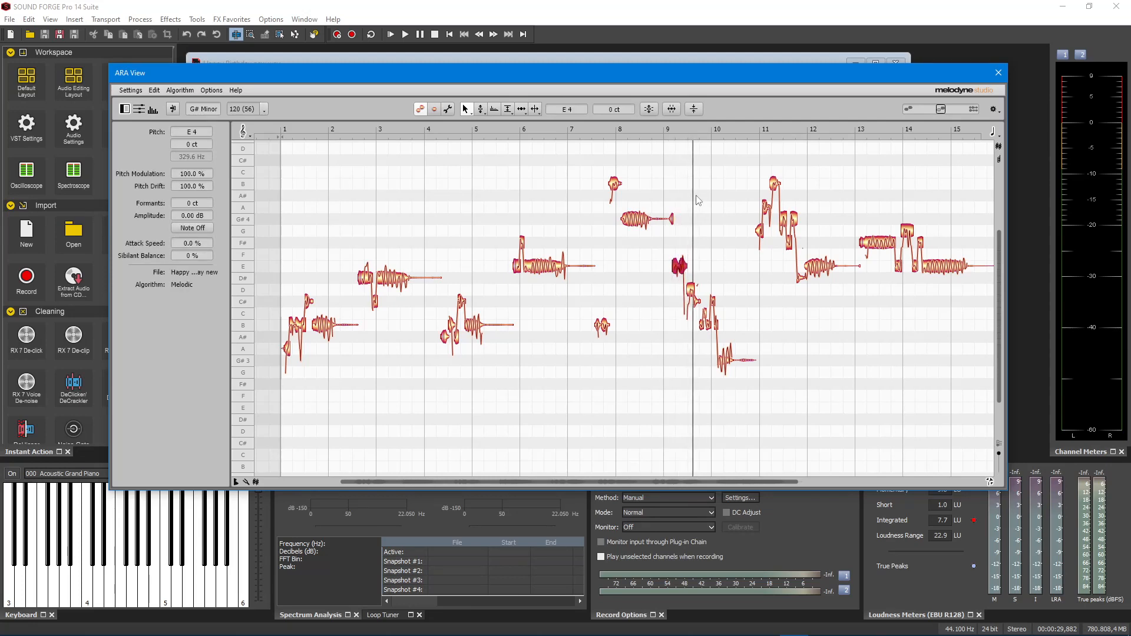
Raise the held low note just after bar 10 one semitone to A 3 and continue listening
left_click(726, 360)
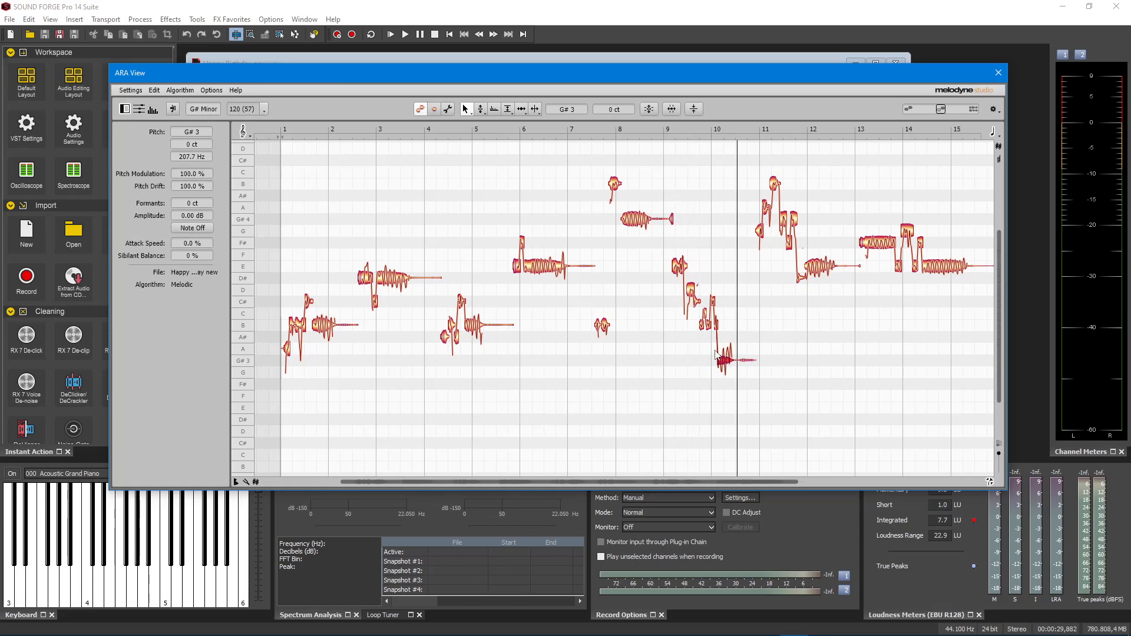
left_click_drag(726, 363, 729, 353)
left_click(671, 173)
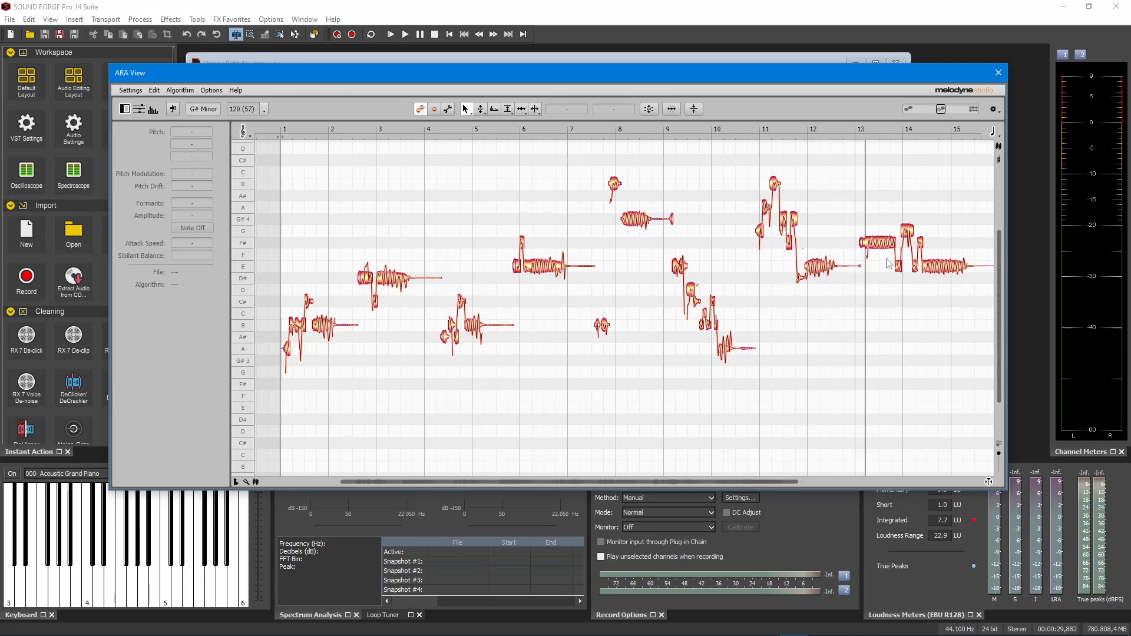
Raise the high note at bar 14 one semitone to G# 4 and play back the ending
left_click(908, 233)
left_click_drag(907, 233, 908, 221)
left_click(907, 219)
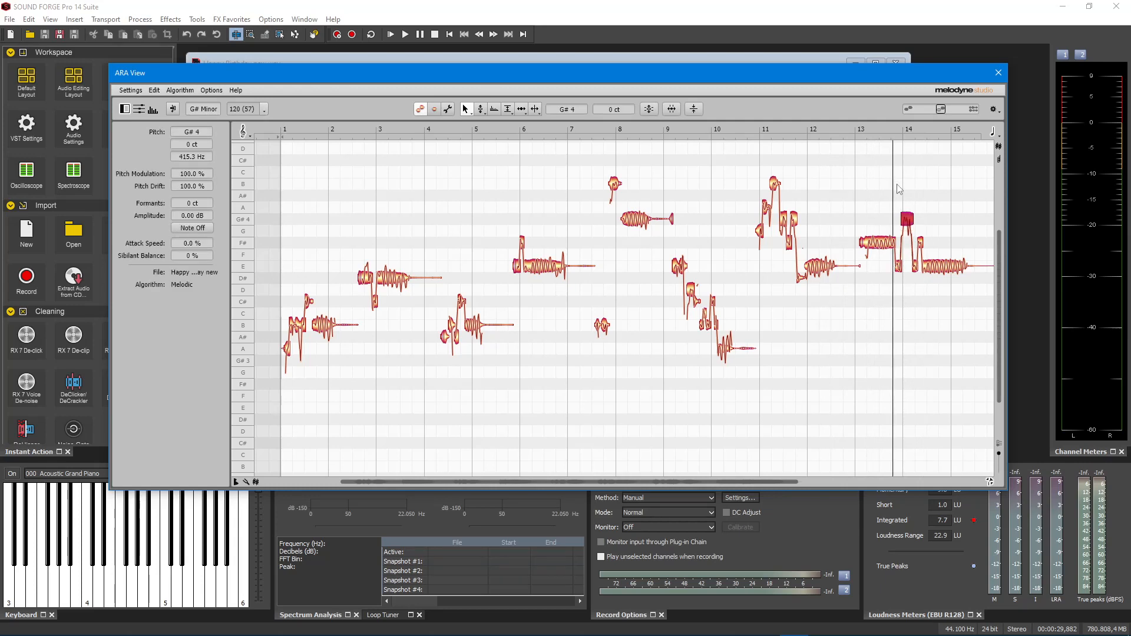
left_click(879, 263)
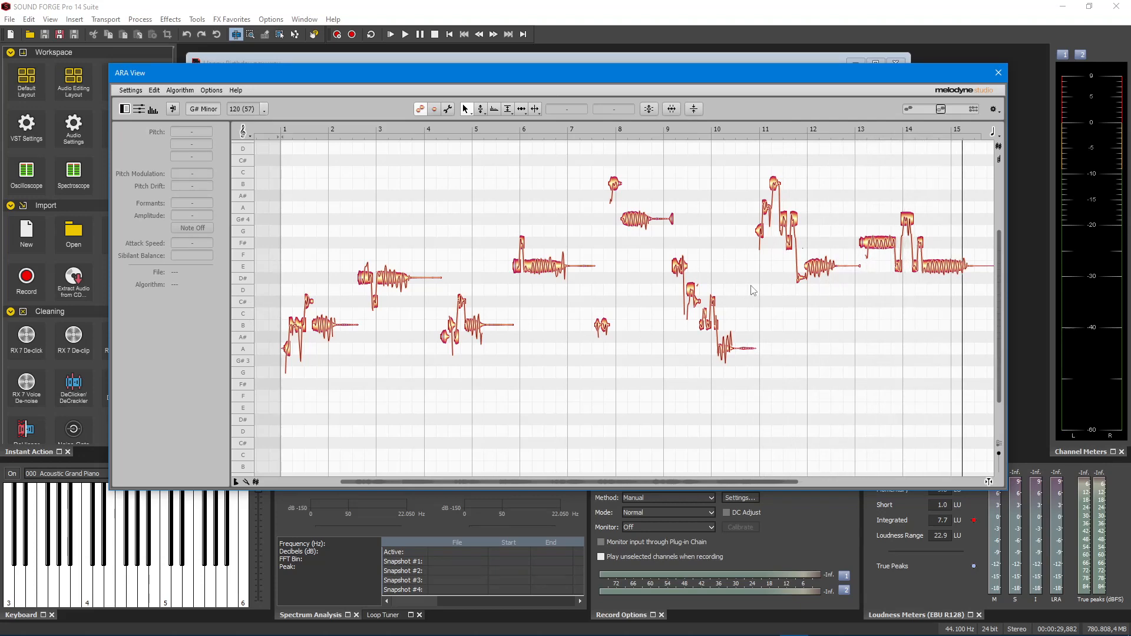
Audition the individual notes between bars 9 and 10 one after another, then clear the selection
left_click(689, 292)
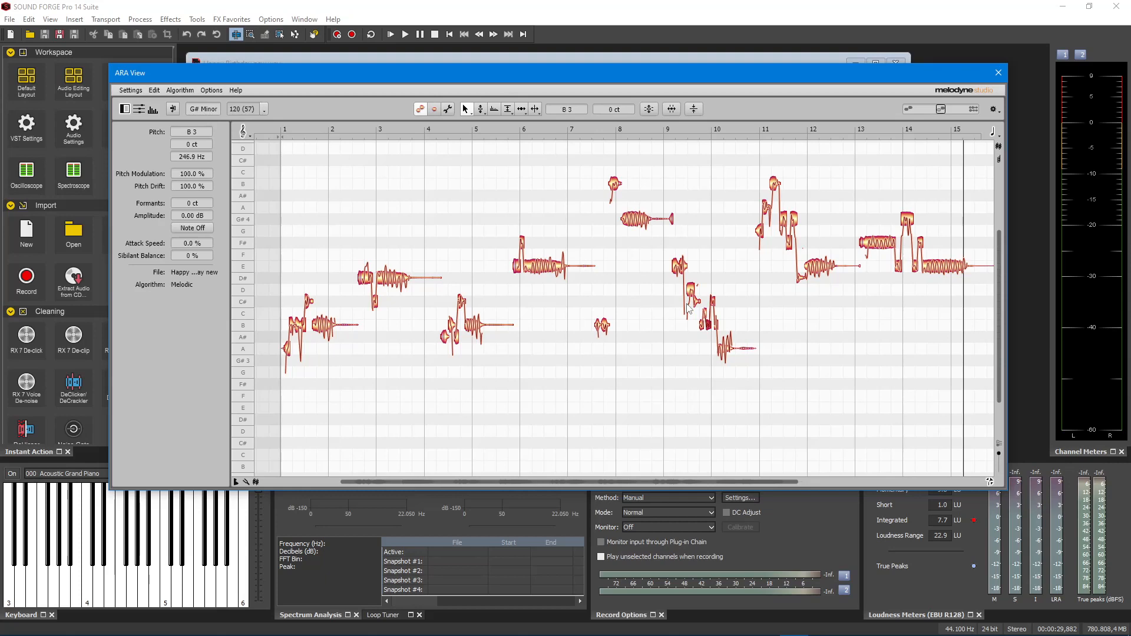
key("Left")
key("Left")
key("Right")
key("Right")
key("Right")
left_click(694, 217)
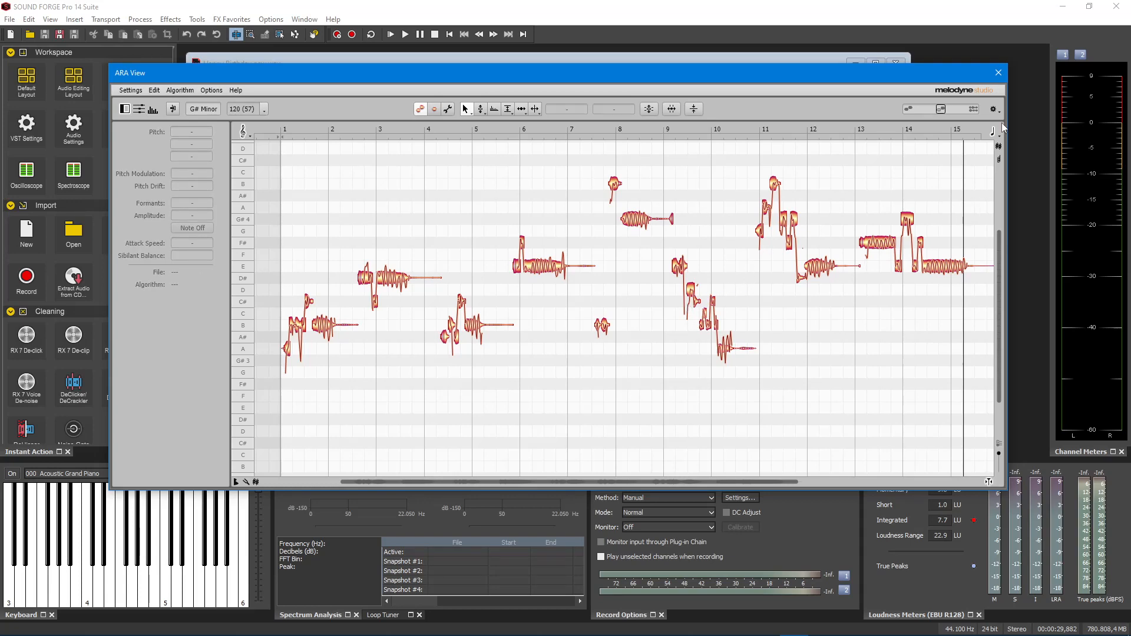
Close the ARA View and play back the corrected Happy Birthday new recording
left_click(999, 73)
left_click(822, 185)
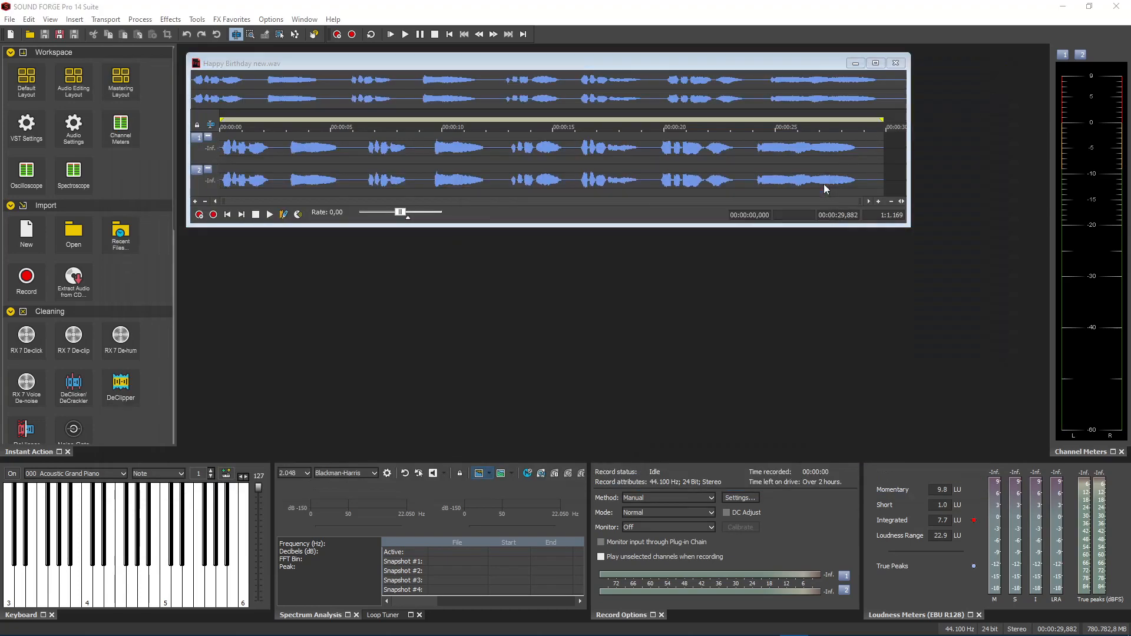
key("space")
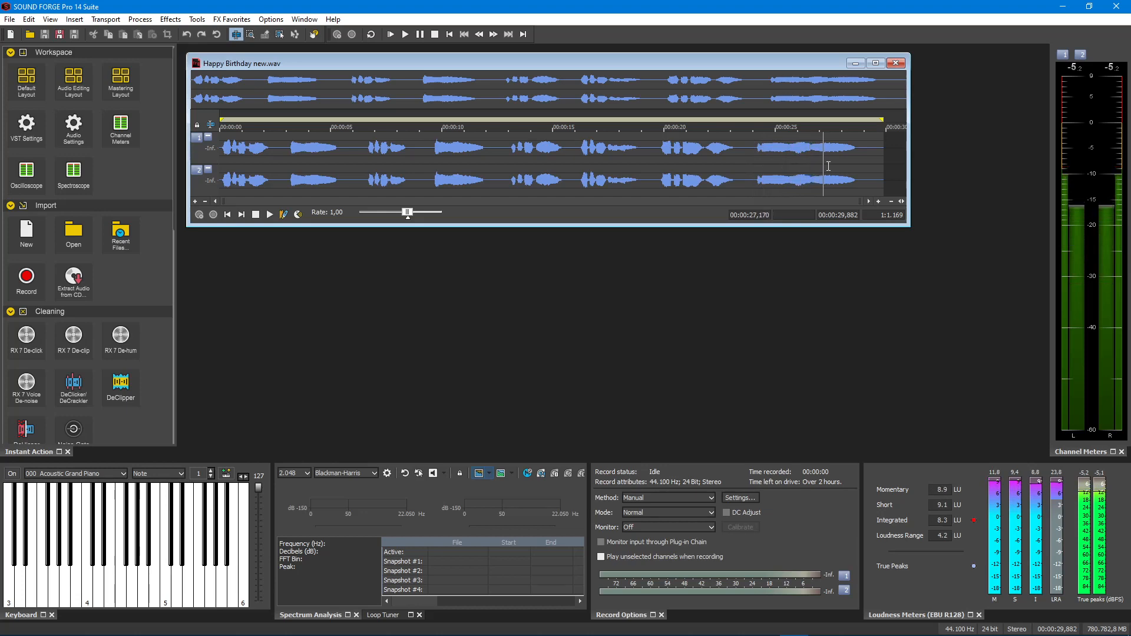
key("space")
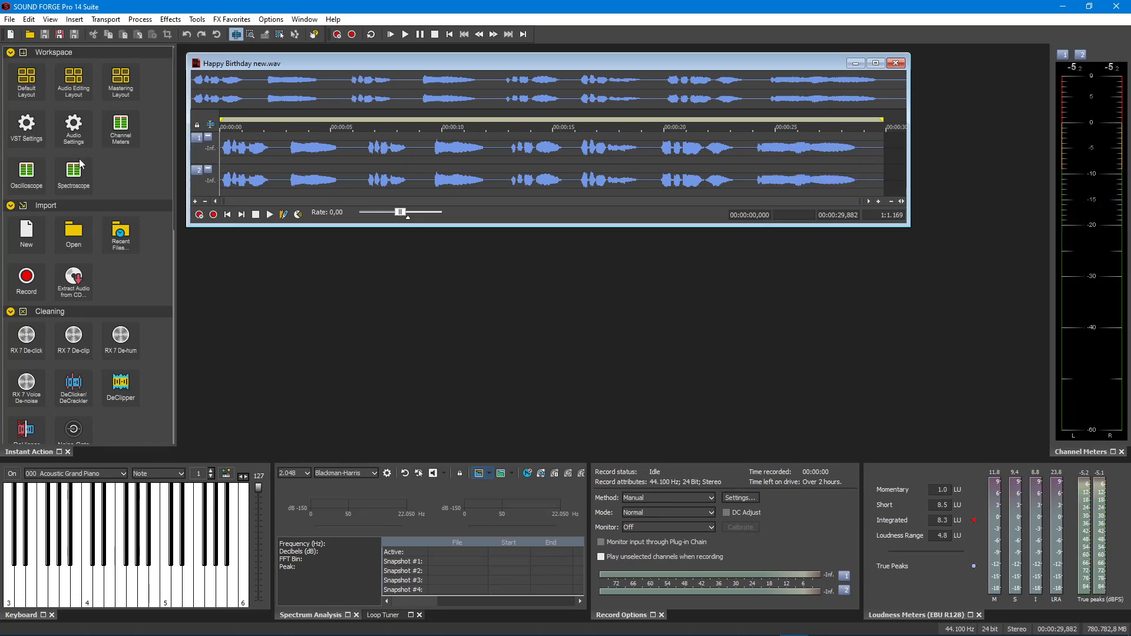
Save the corrected recording as Happy Birthday Melodyne.wav in SOUND FORGE Folder and open the saved file in a new window
scroll(84, 185, "down", 10)
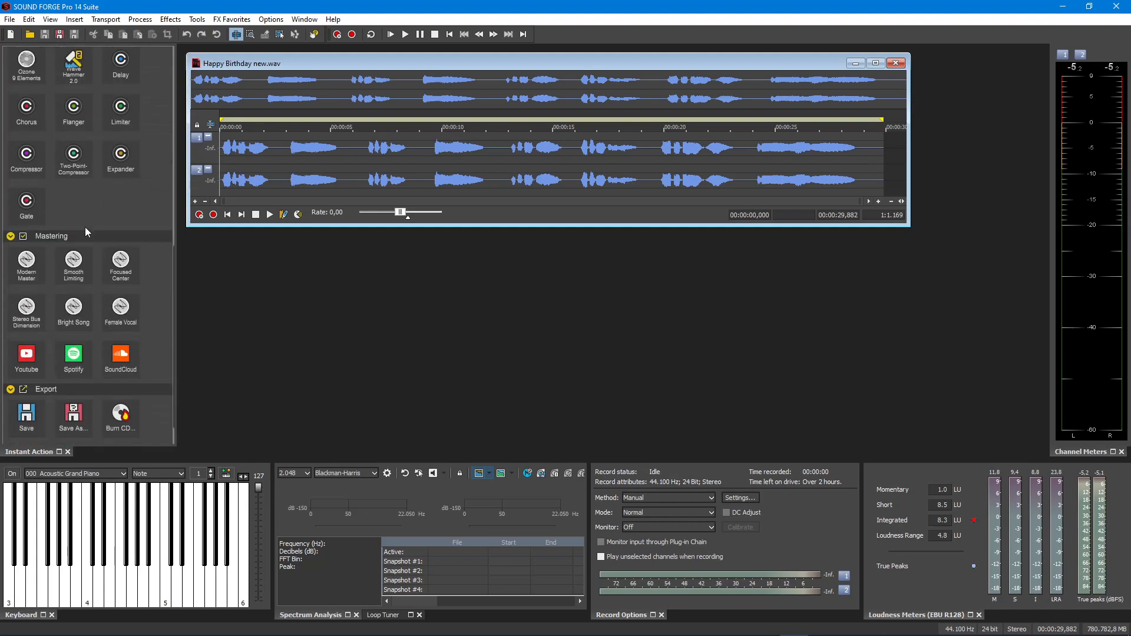
scroll(93, 319, "down", 3)
left_click(74, 374)
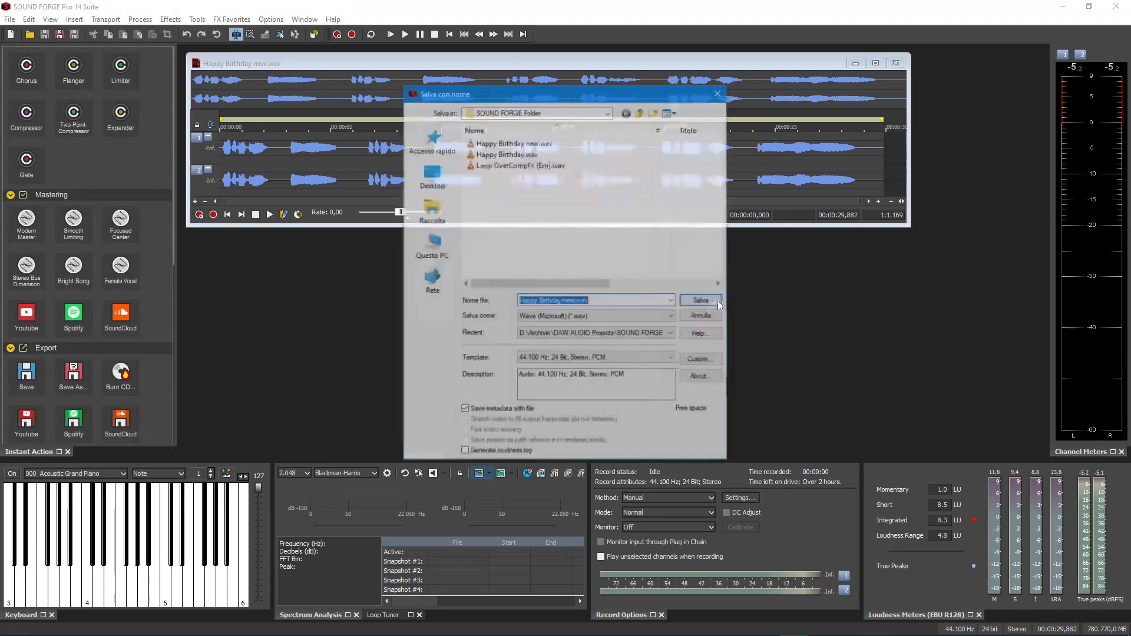
left_click(576, 301)
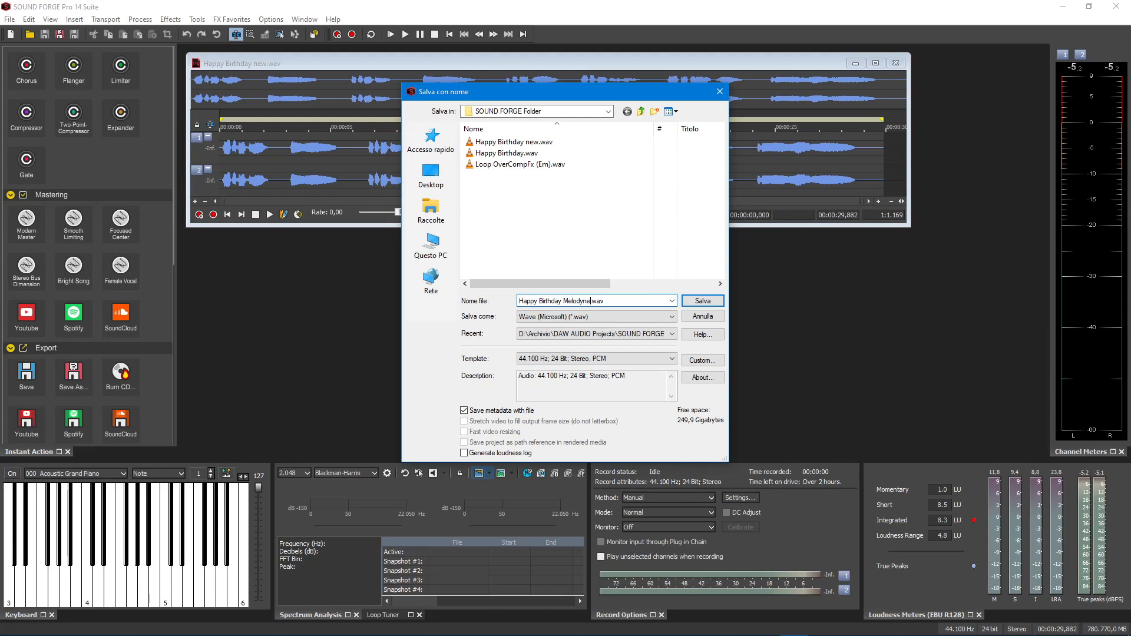
key("Return")
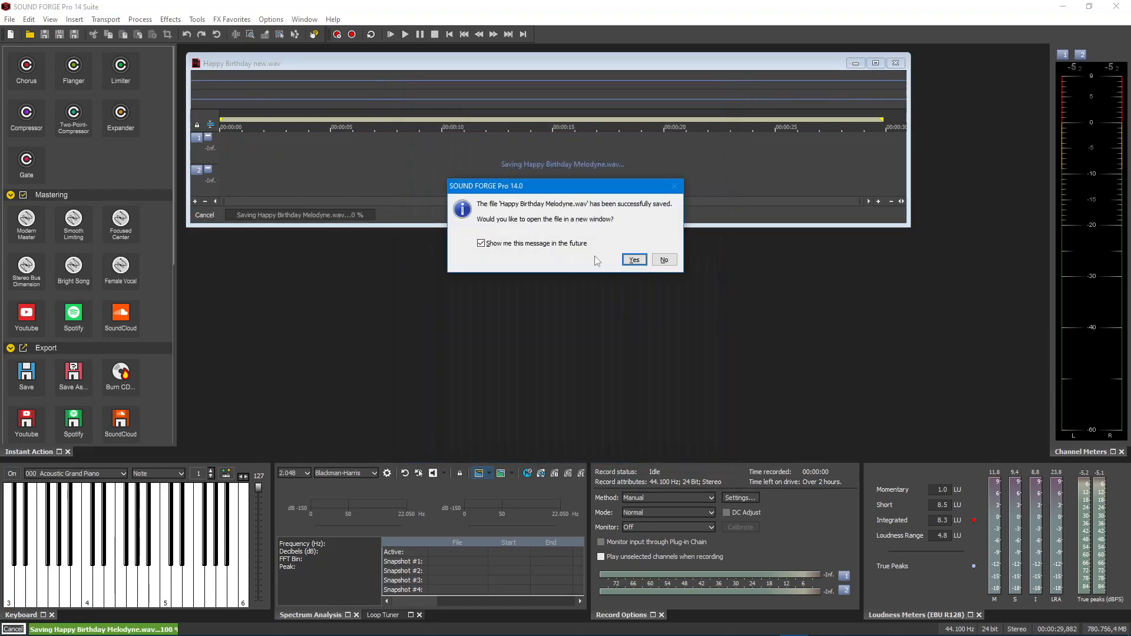
left_click(635, 260)
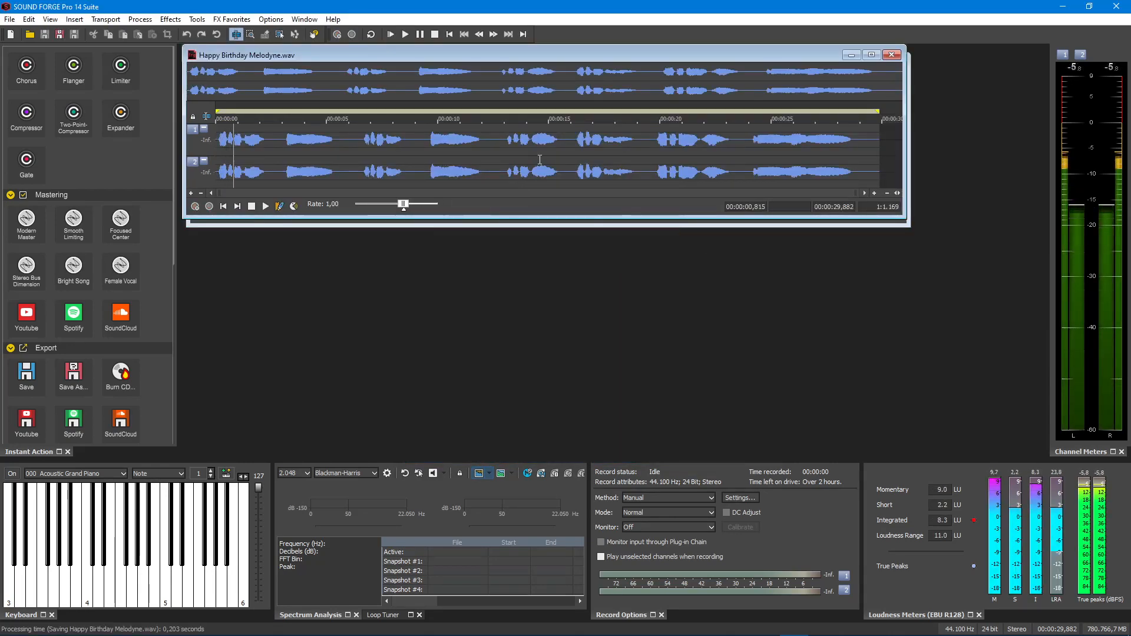
Stop playback and close Happy Birthday Melodyne.wav, the ARA View and Happy Birthday new.wav
key("space")
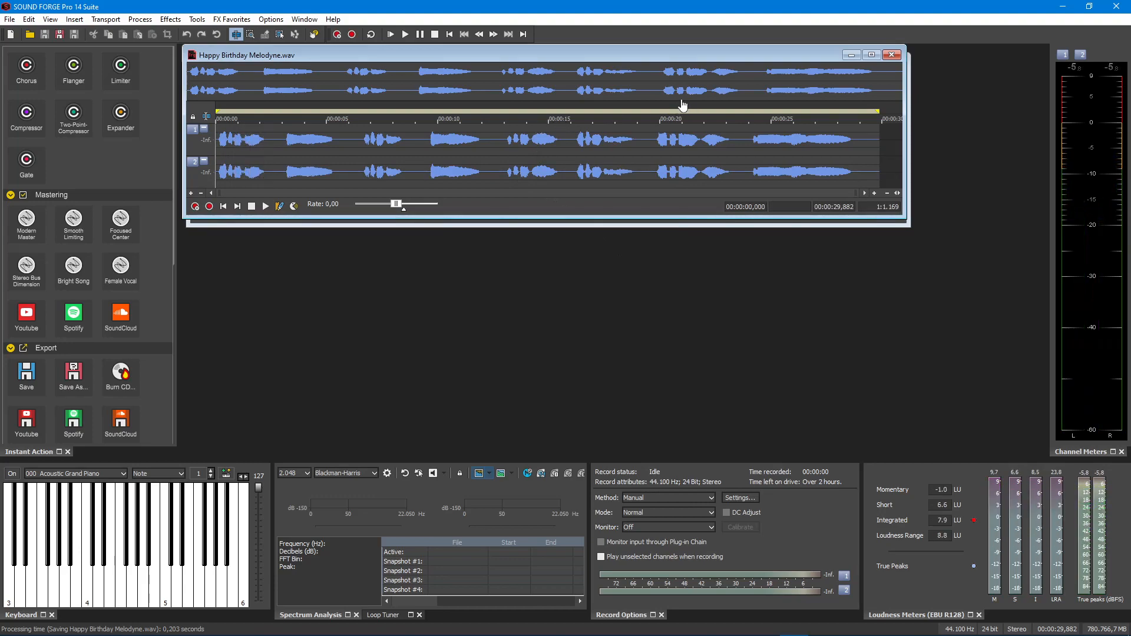
left_click(891, 56)
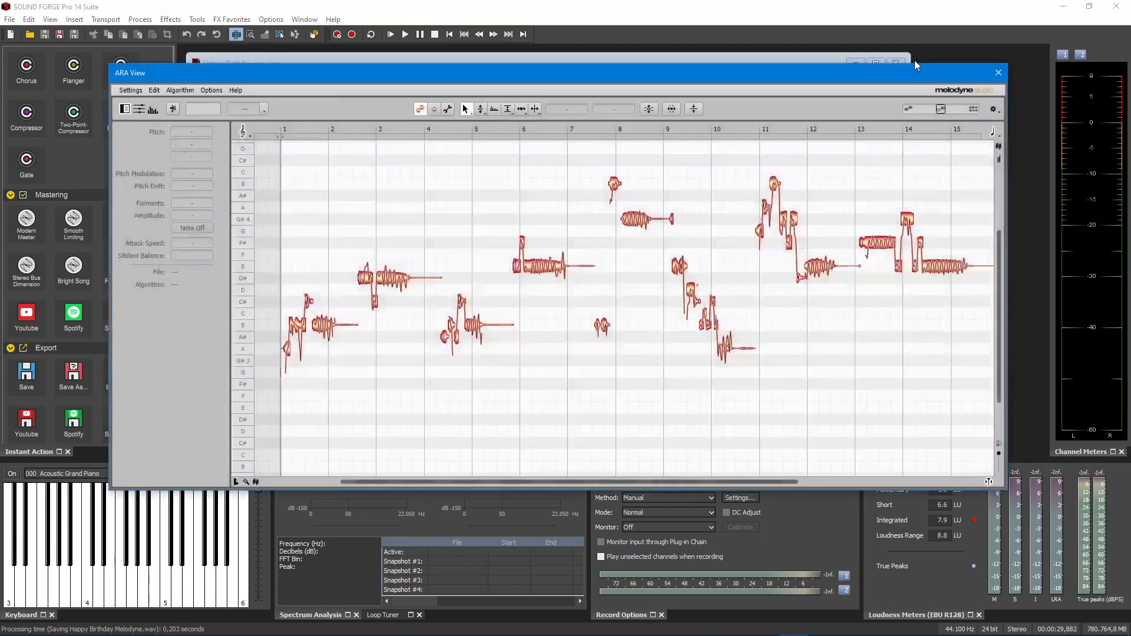
left_click(998, 75)
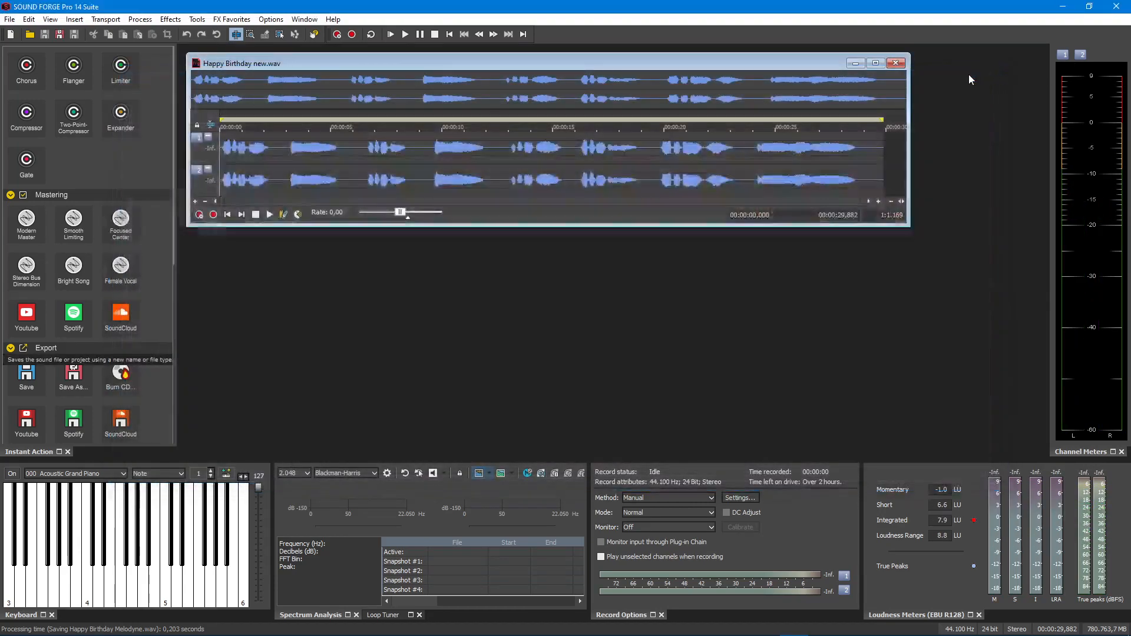
left_click(903, 64)
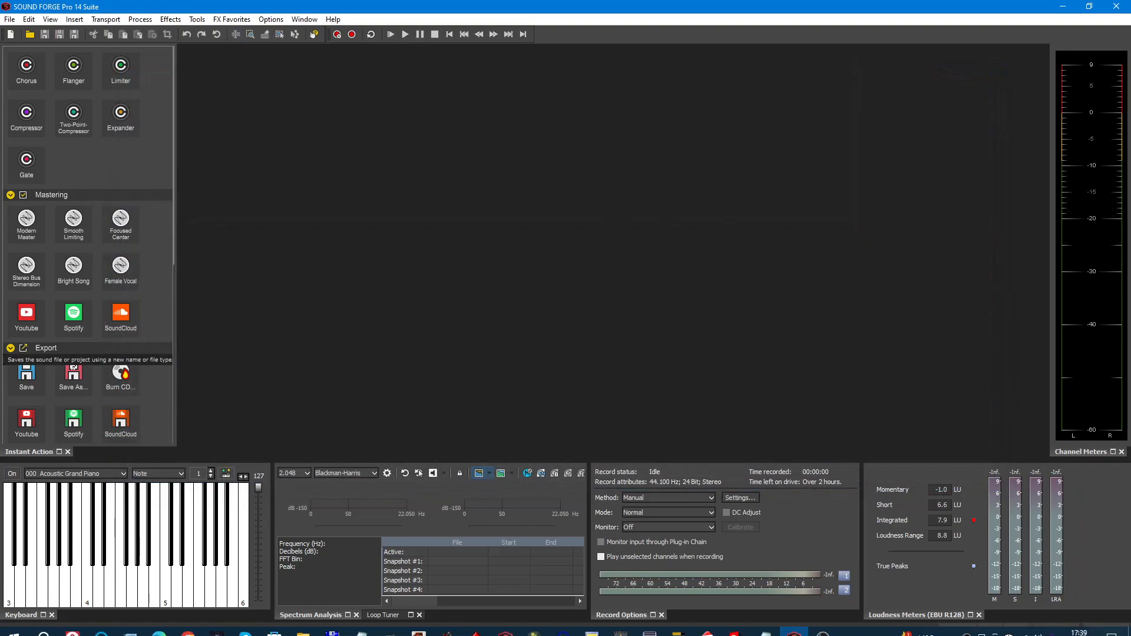
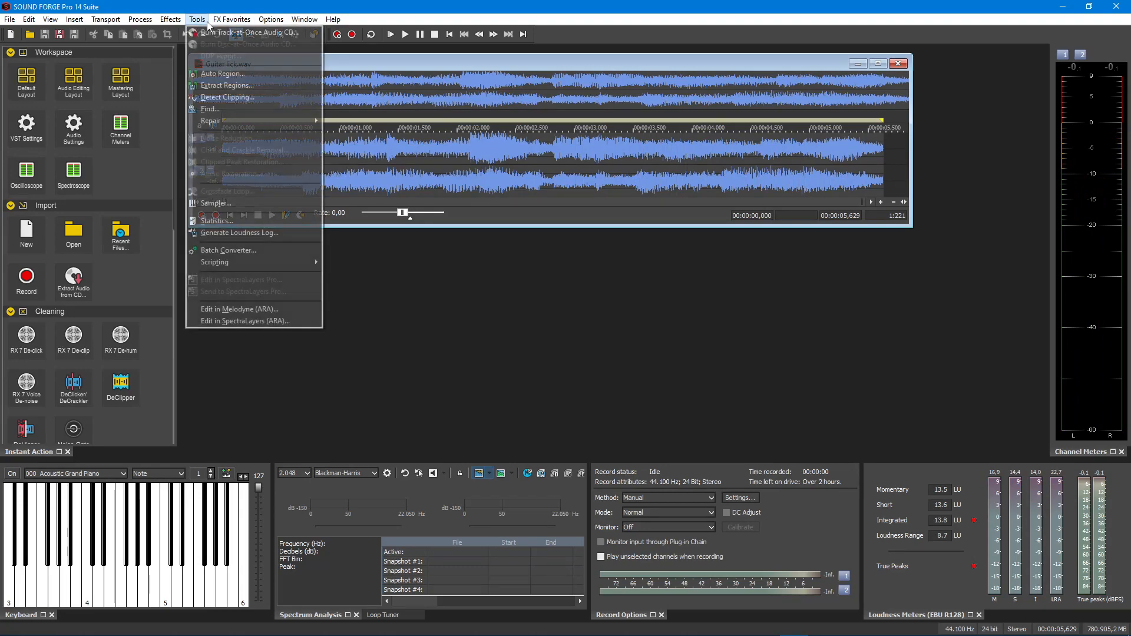
Open Guitar lick.wav for editing in Melodyne and play it back
left_click(246, 308)
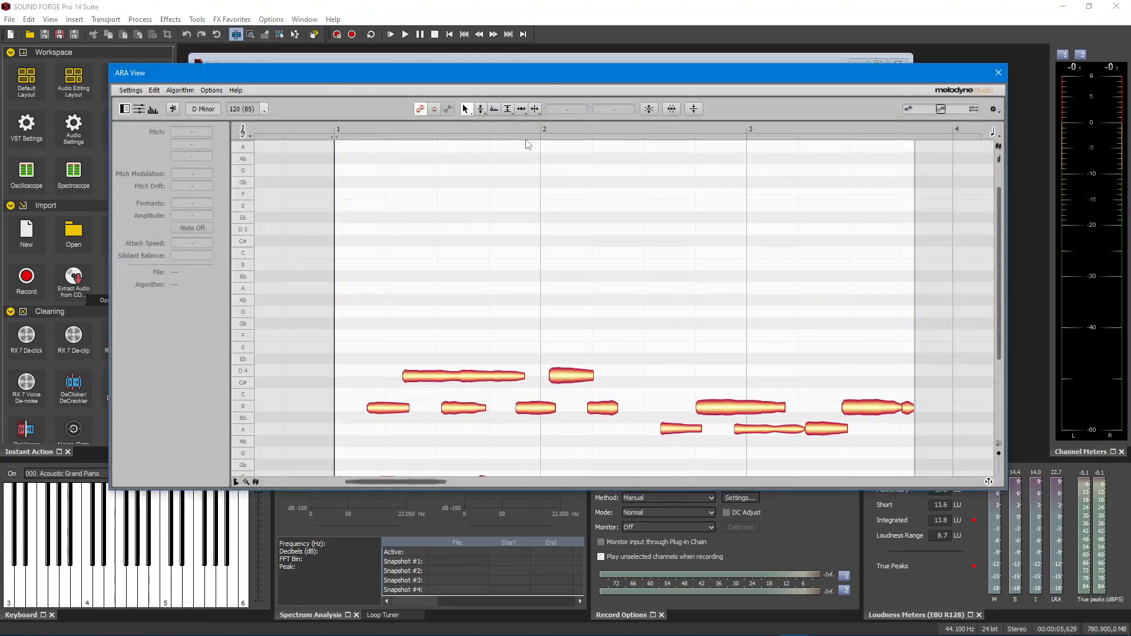
left_click_drag(995, 243, 999, 288)
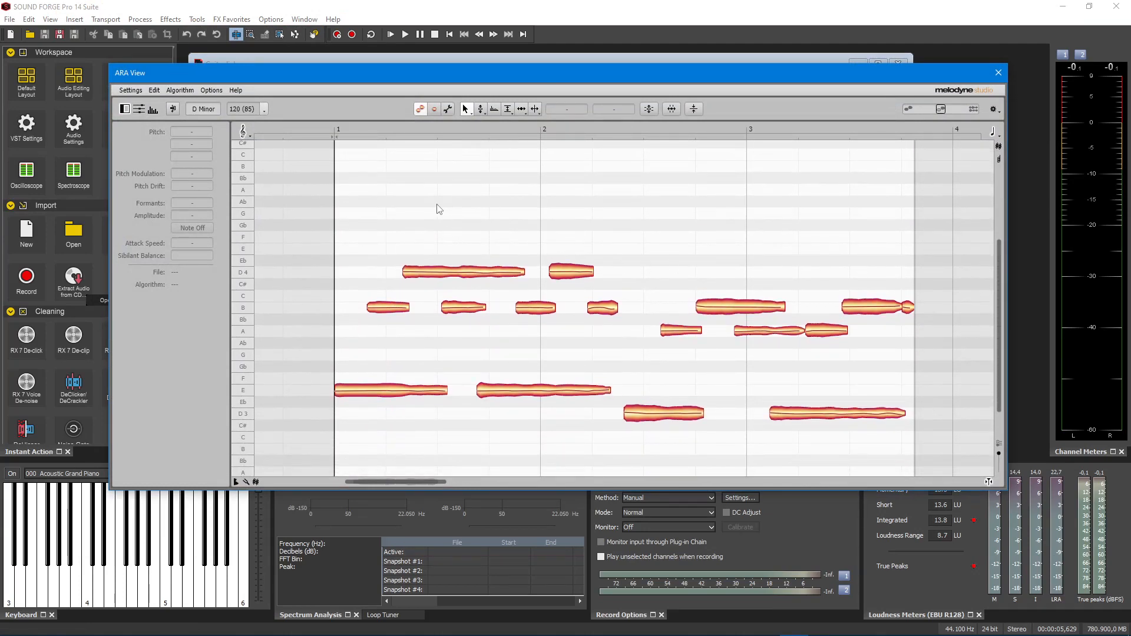
key("space")
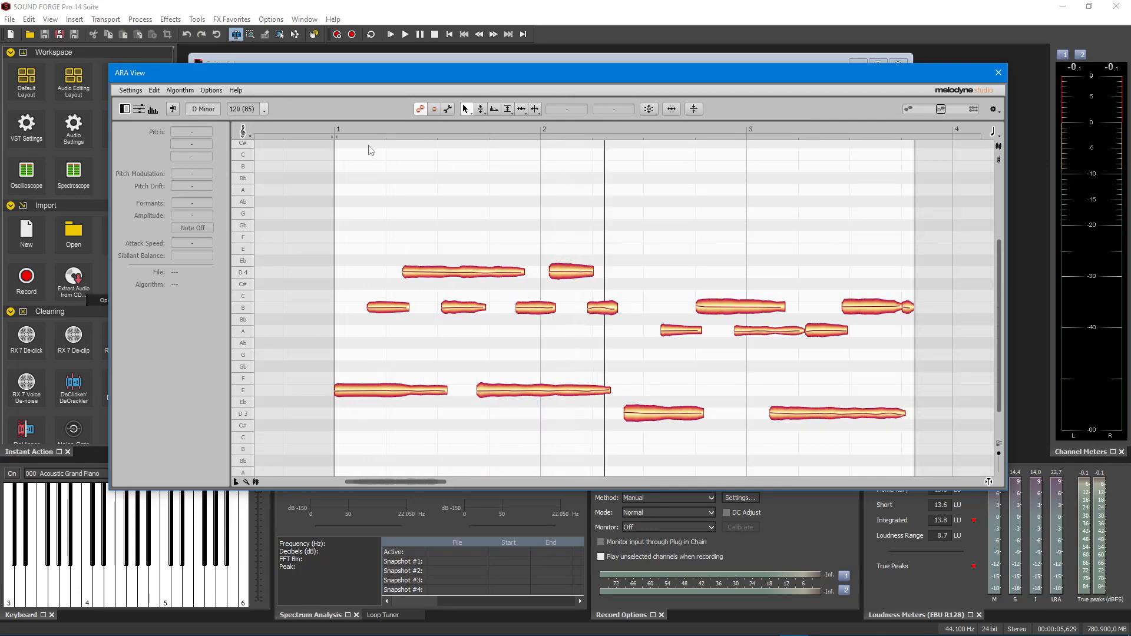
Select all notes of the guitar lick and correct their pitch with Pitch Center at 100 %
left_click_drag(342, 149, 917, 458)
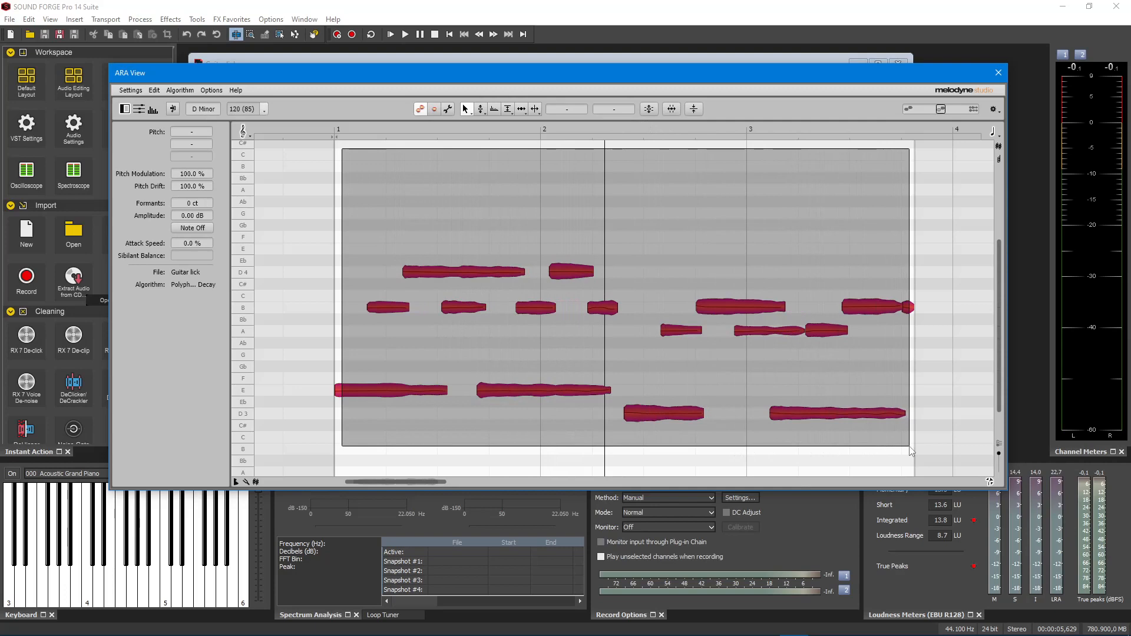
left_click(649, 110)
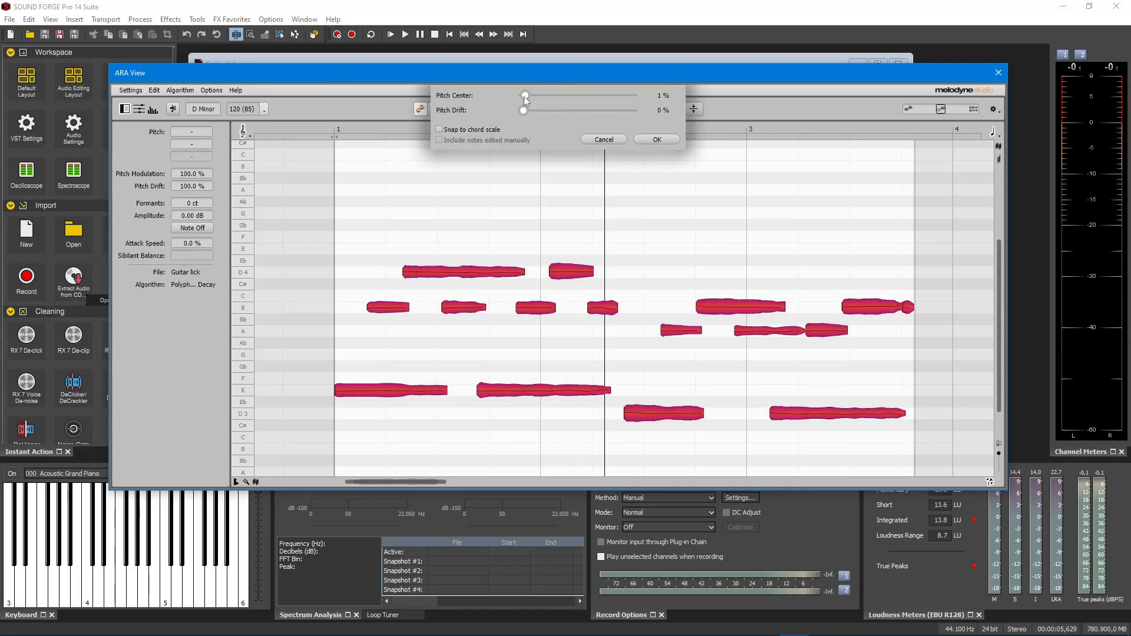
left_click_drag(570, 104, 638, 113)
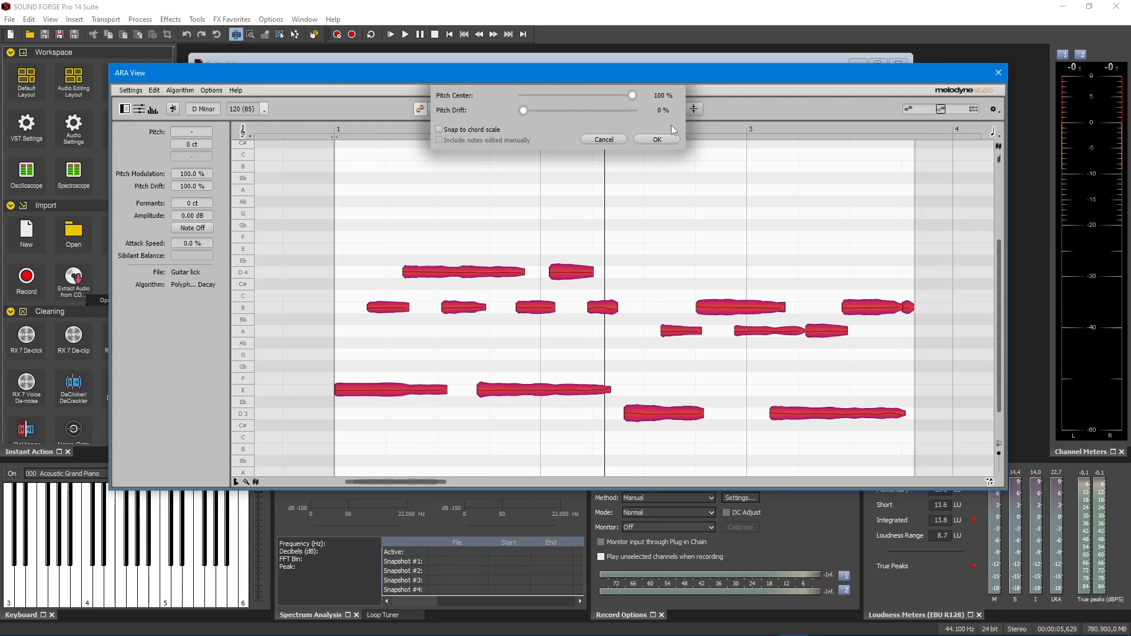
left_click(669, 140)
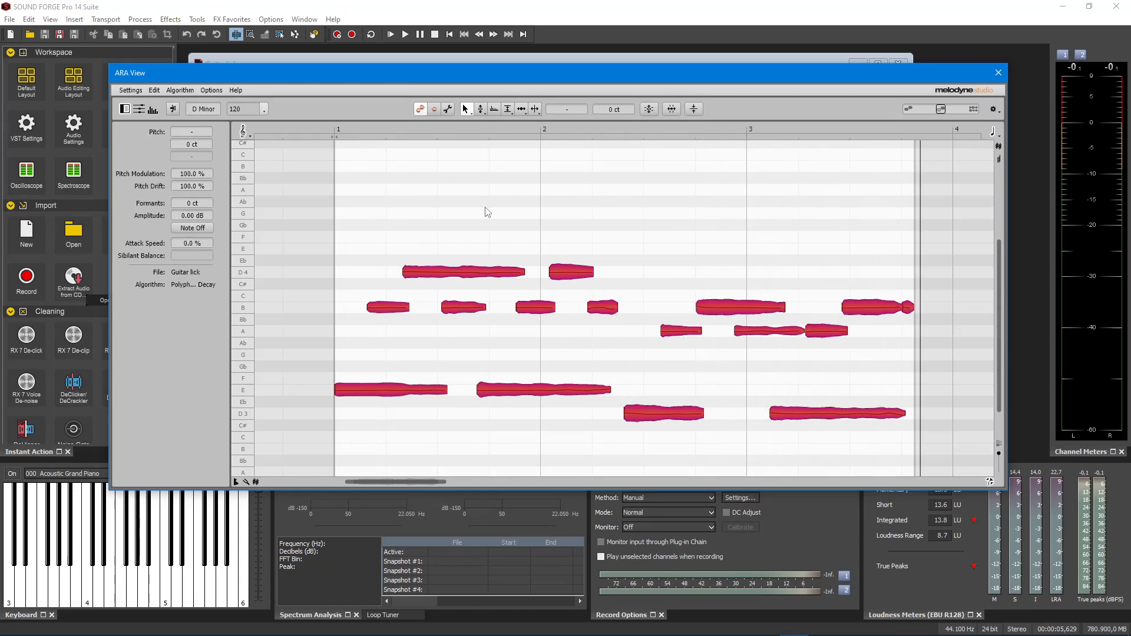
Audition the opening notes of the lick, raise the long D4 note in bar 1 to E4 and play the change
left_click(368, 187)
left_click(373, 392)
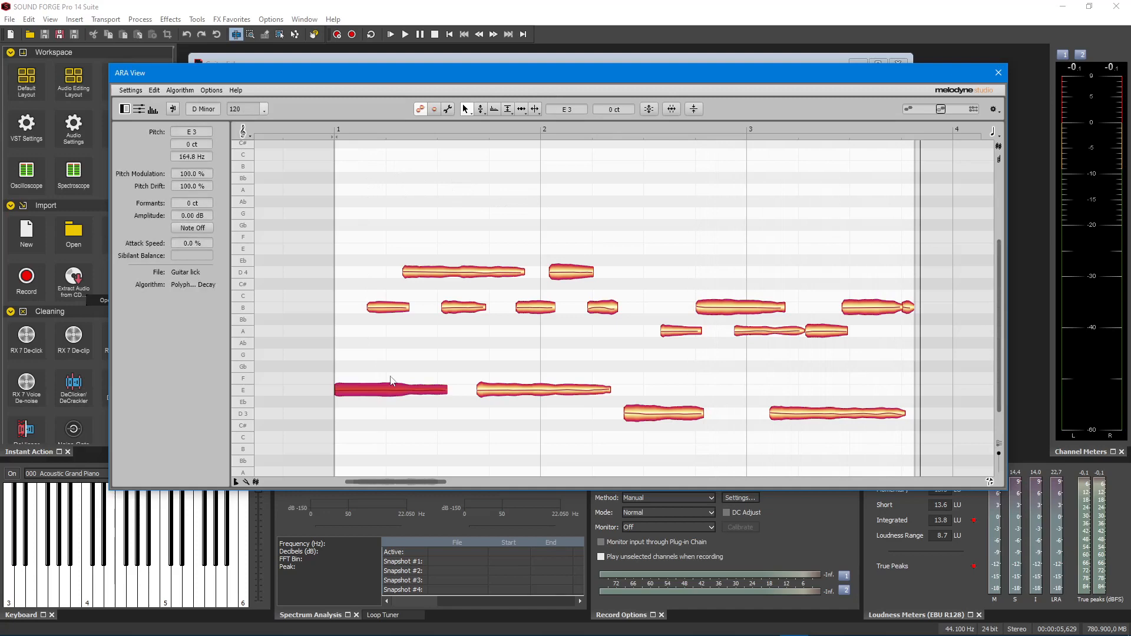
key("Right")
key("Left")
key("Right")
key("Right")
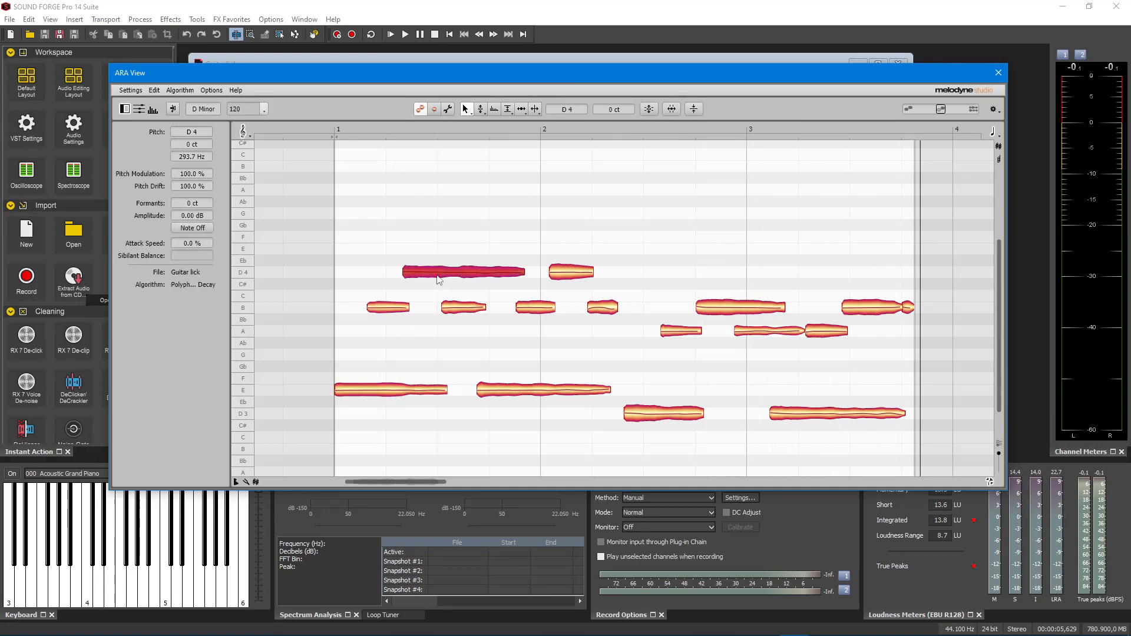
left_click_drag(437, 274, 437, 254)
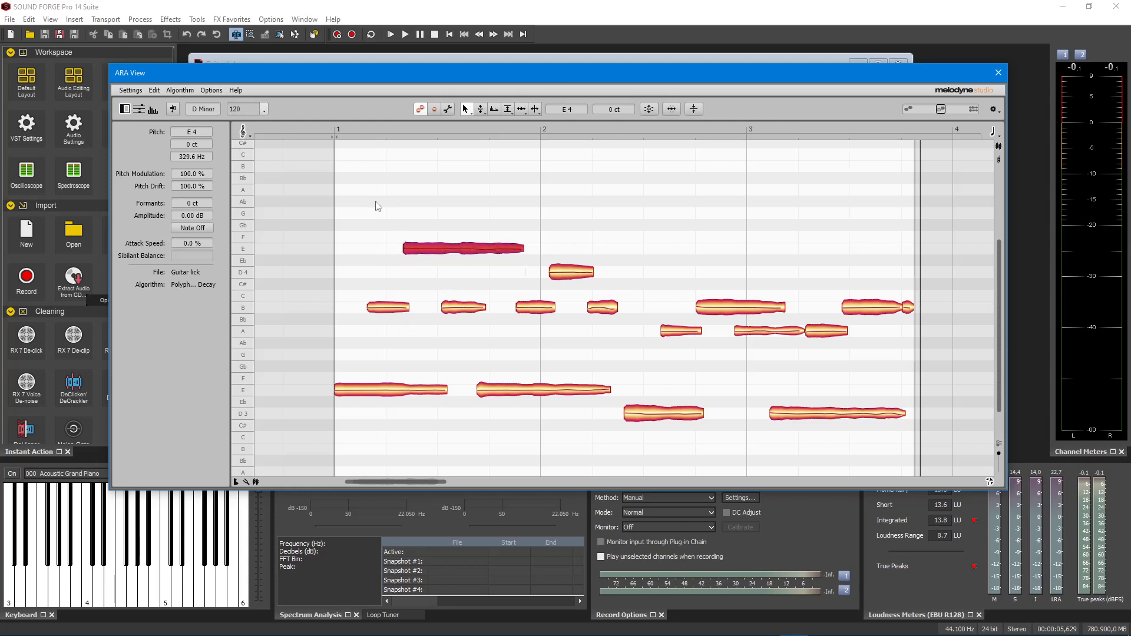
key("space")
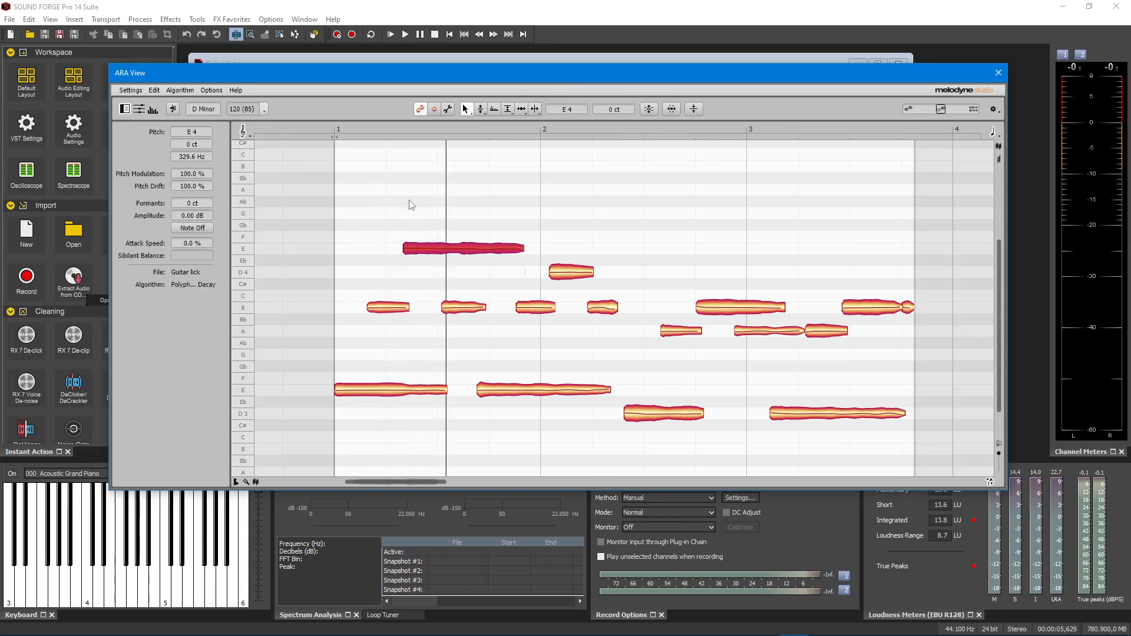
Raise the D4 note at the start of bar 2 to E4, clear the selection and play the lick
left_click(564, 273)
left_click_drag(564, 273, 565, 250)
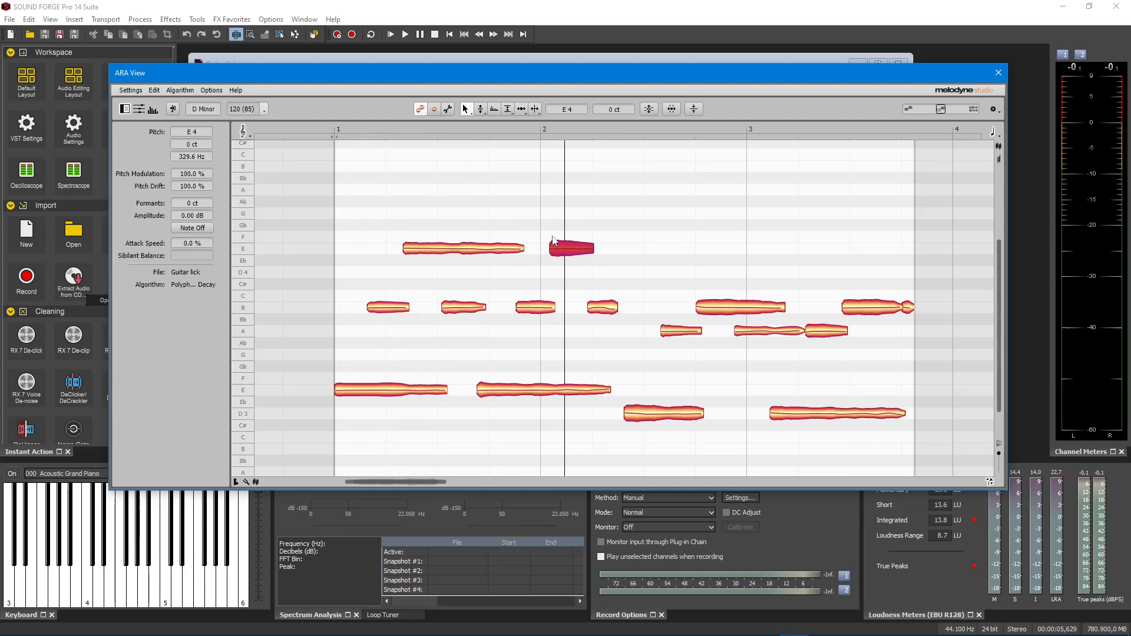
left_click(344, 154)
key("space")
left_click(499, 182)
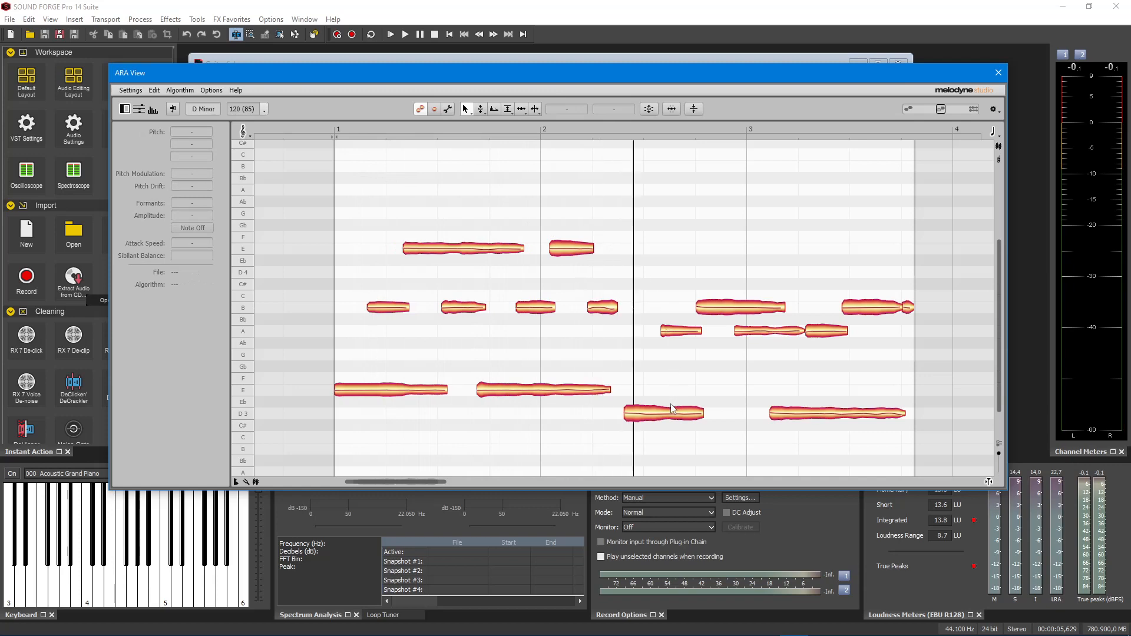
Raise the D3 note in bar 2 to G3 and the long B3 note leading into bar 3 to D4
left_click(654, 419)
left_click_drag(651, 416, 655, 362)
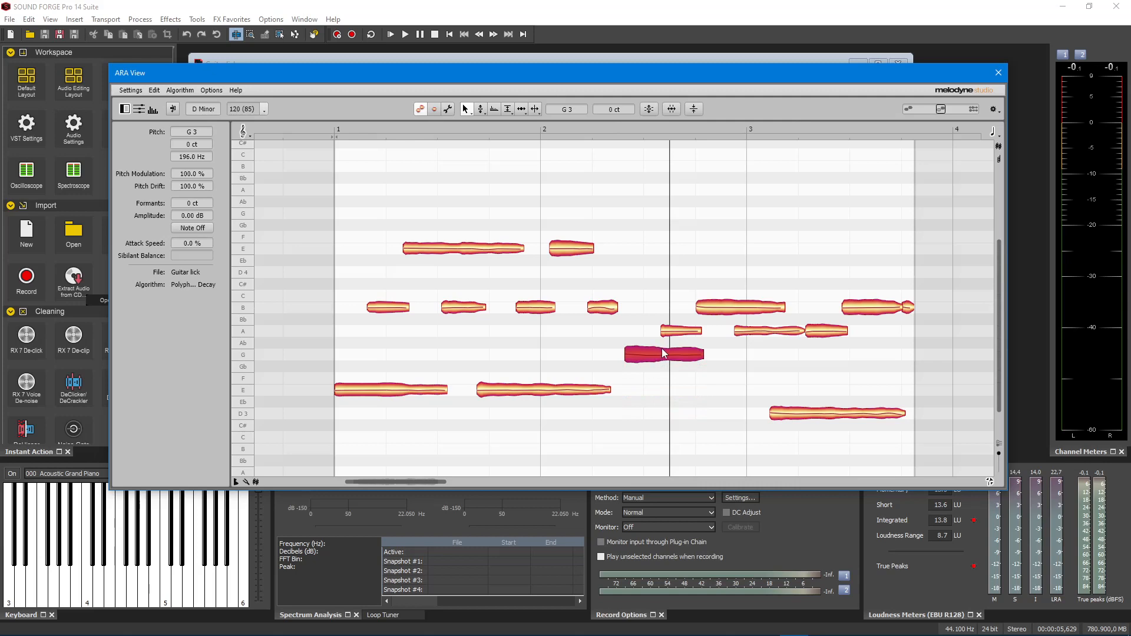
left_click(693, 331)
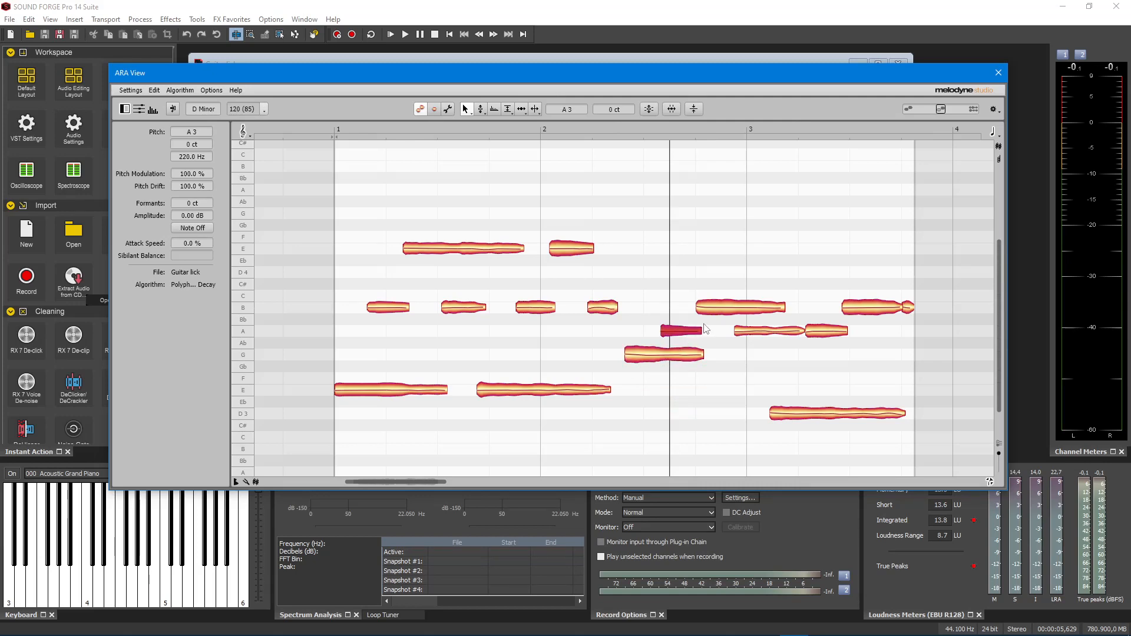
left_click_drag(717, 312, 719, 274)
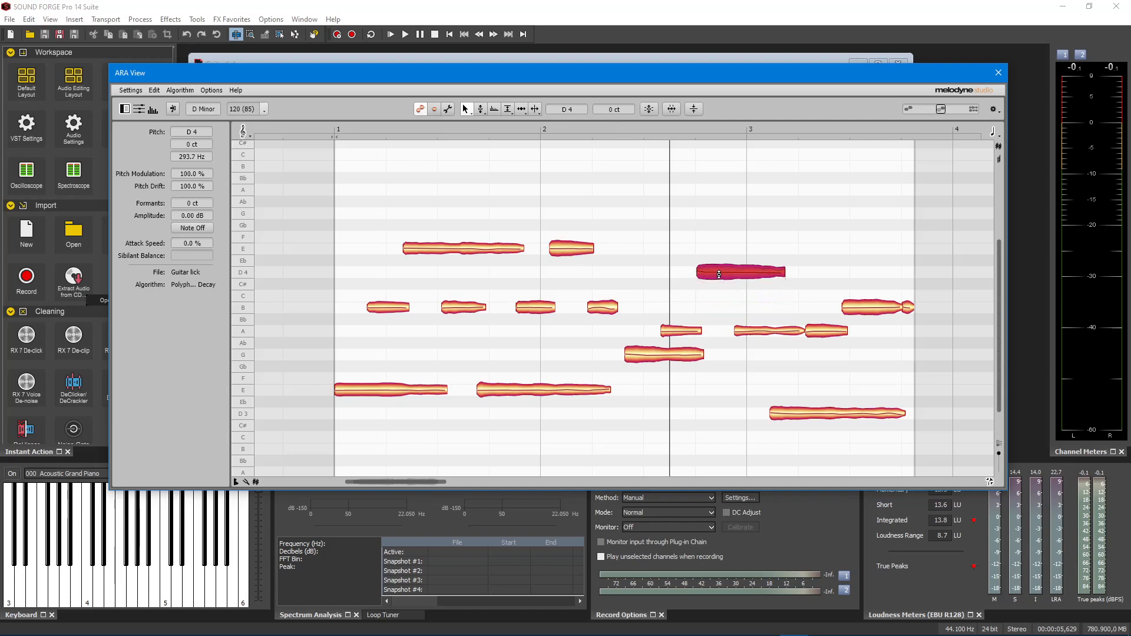
Audition the notes around the start of bar 3 one by one and raise the long D3 note in bar 3 to G3
key("Left")
key("Left")
key("Right")
key("Right")
key("Right")
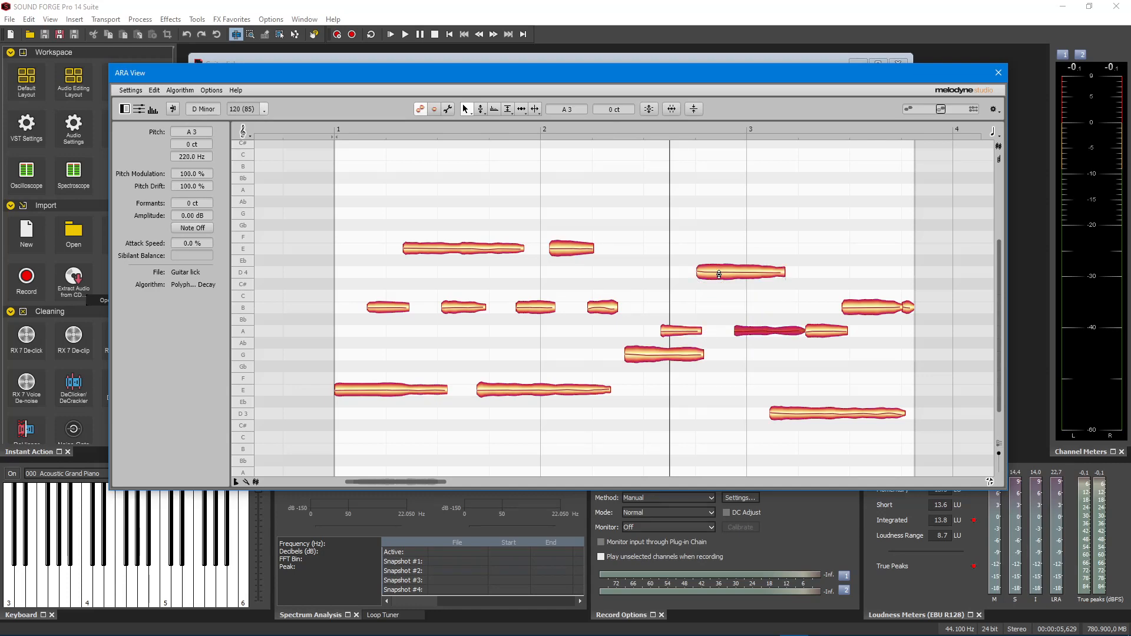
key("Right")
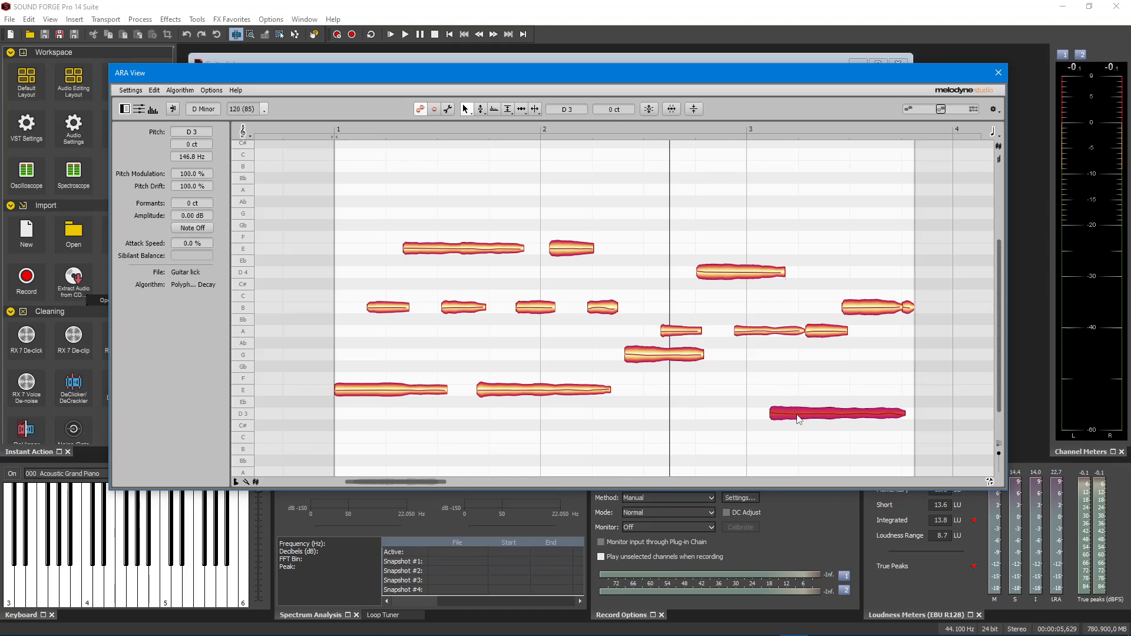
left_click_drag(797, 414, 792, 358)
Raise the last B3 note of the lick to D4, clear the selection and play the edited lick
key("Right")
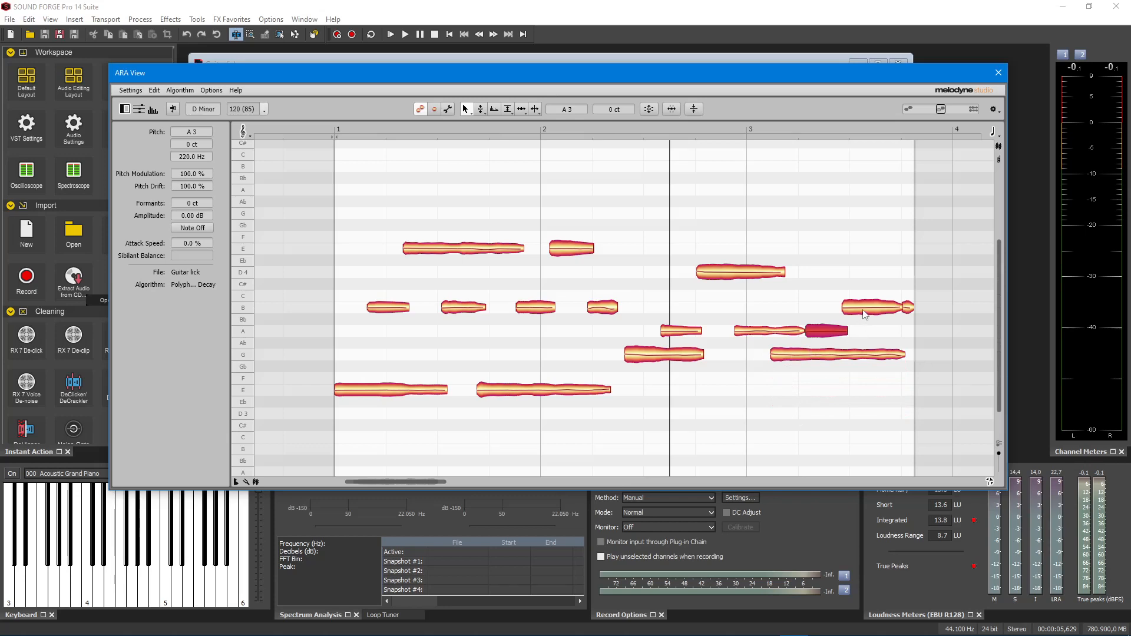
key("Right")
left_click_drag(861, 313, 862, 275)
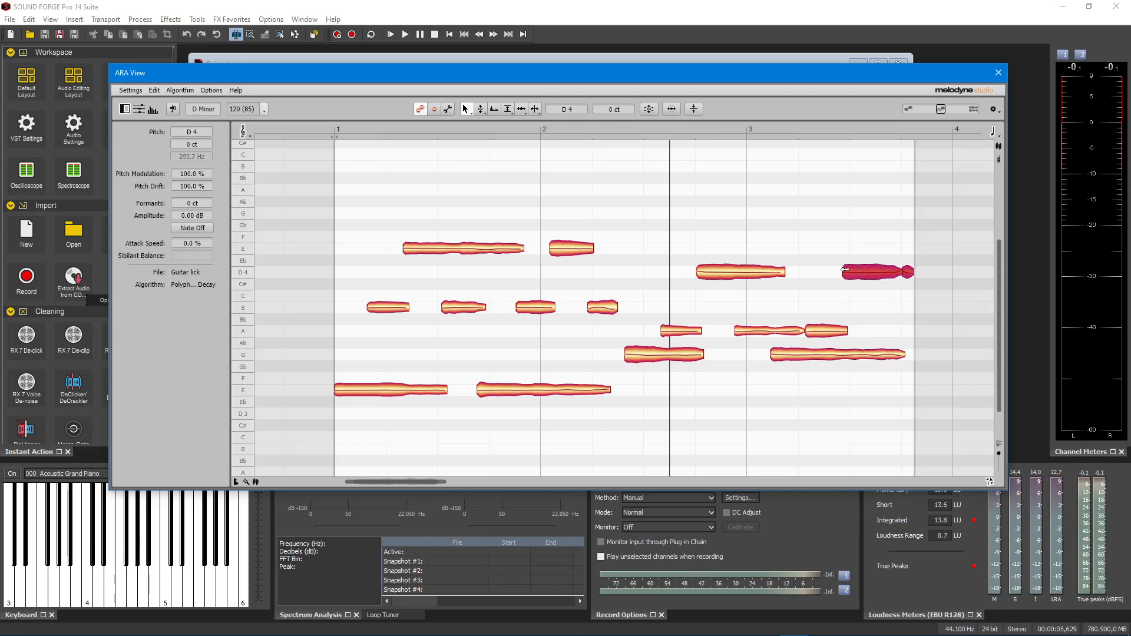
left_click(346, 157)
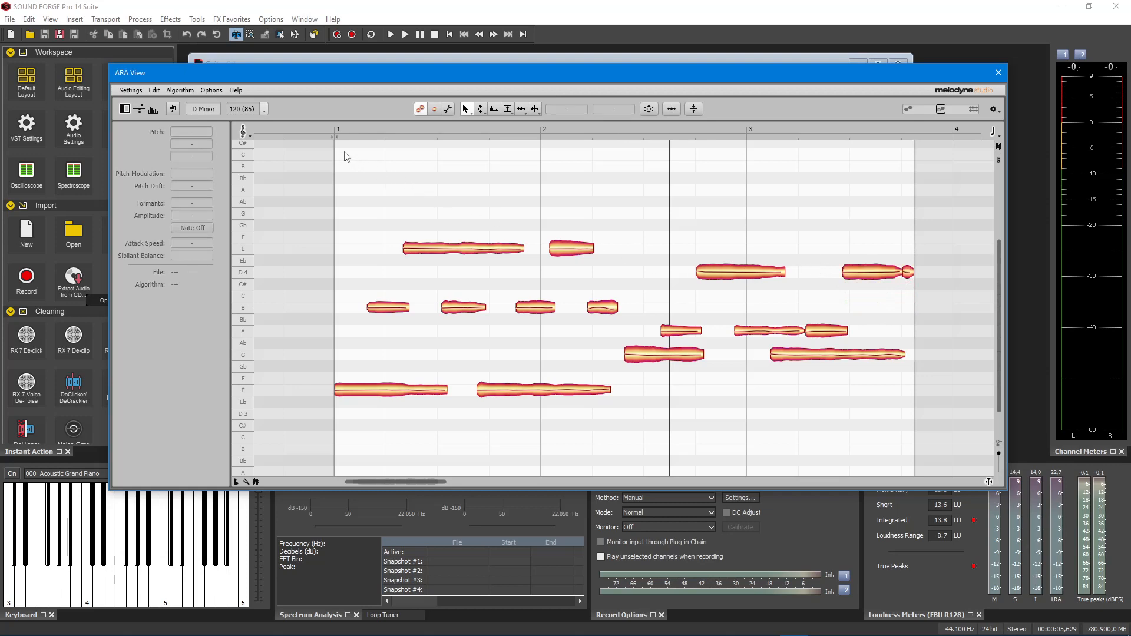
key("space")
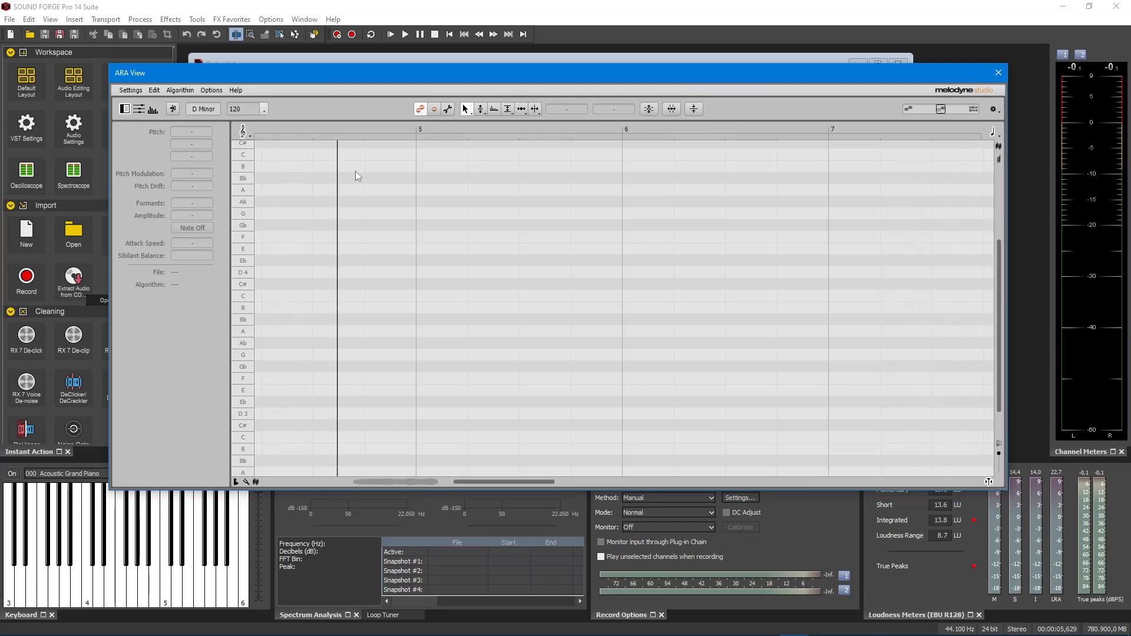
Close the ARA View and play back the edited Guitar lick.wav
left_click(998, 75)
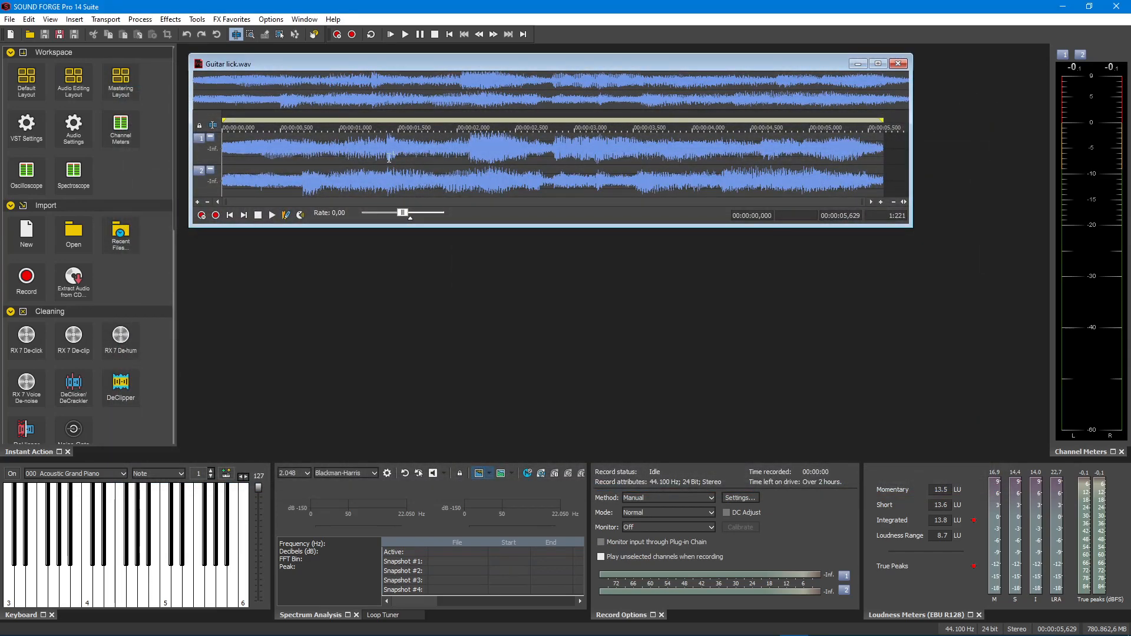
key("space")
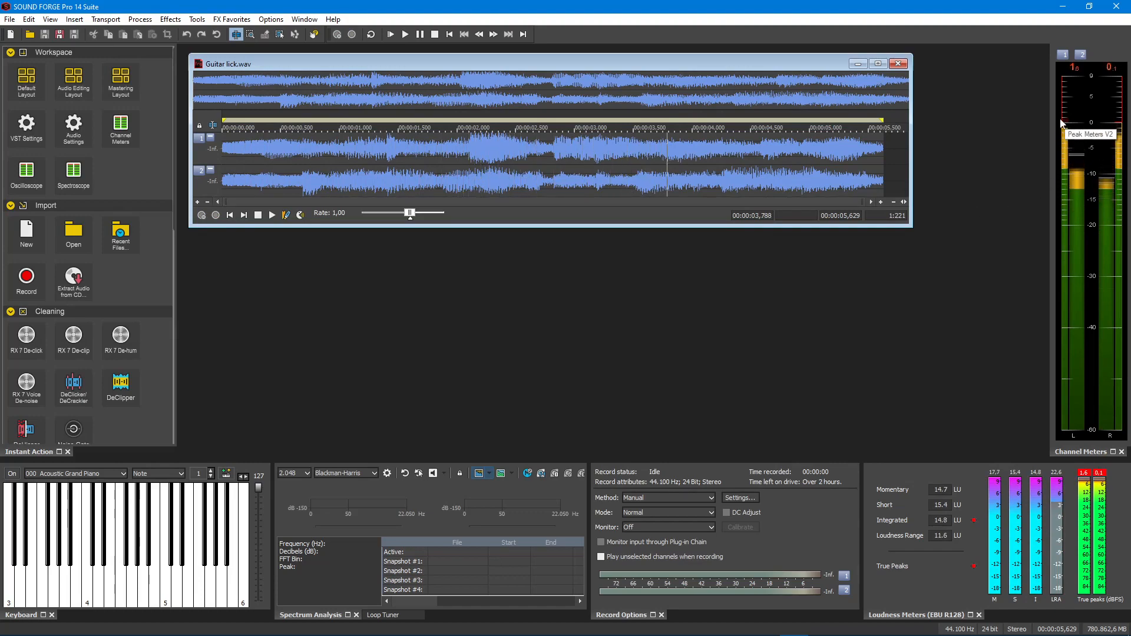
key("space")
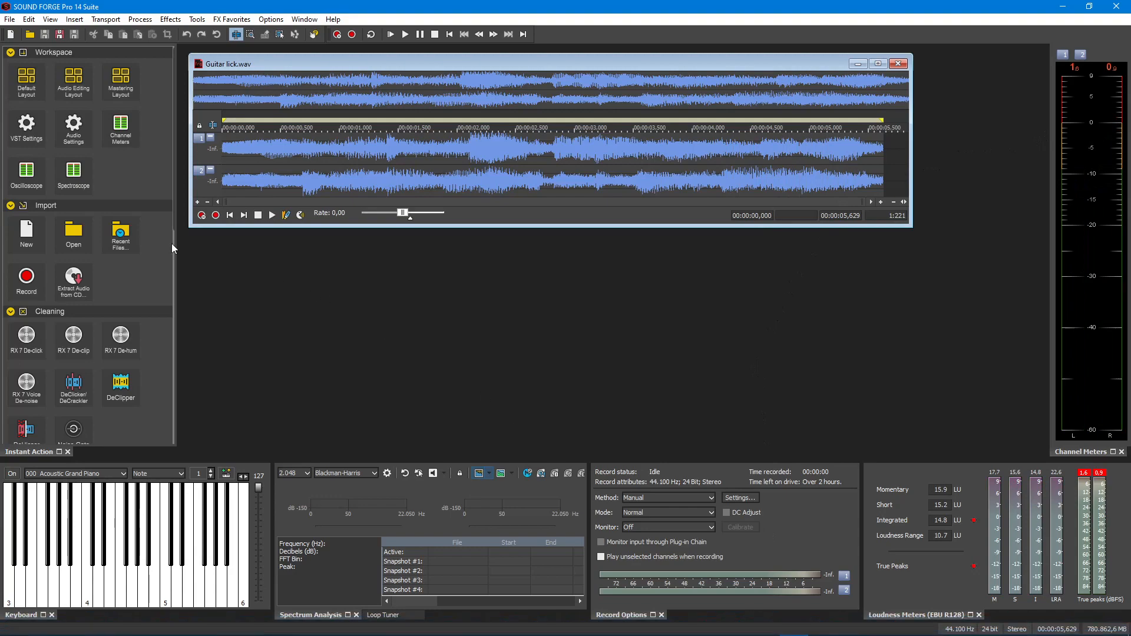
Save the edited lick as Guitar lick Melodyne.wav in SOUND FORGE Folder and open the saved file in a new window
scroll(74, 243, "down", 4)
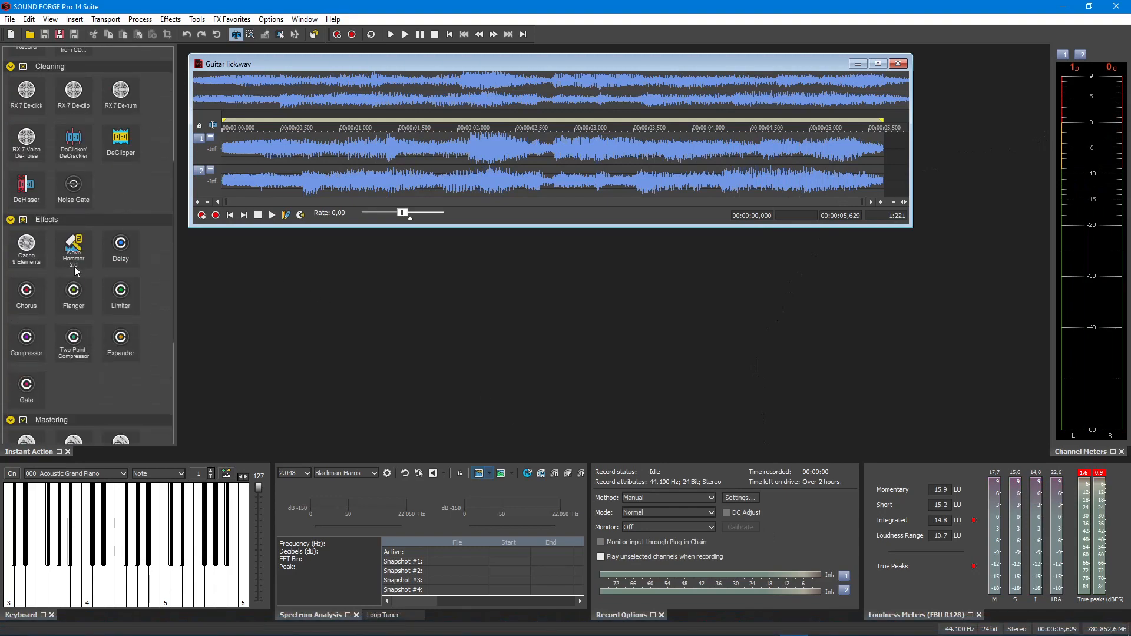
scroll(75, 288, "down", 3)
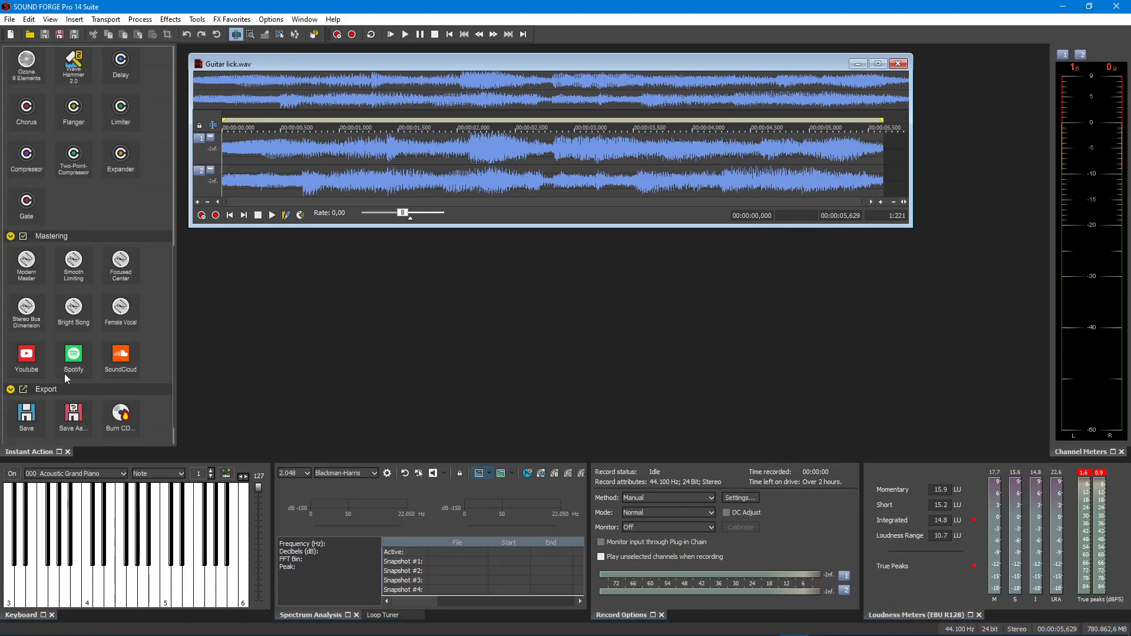
left_click(76, 415)
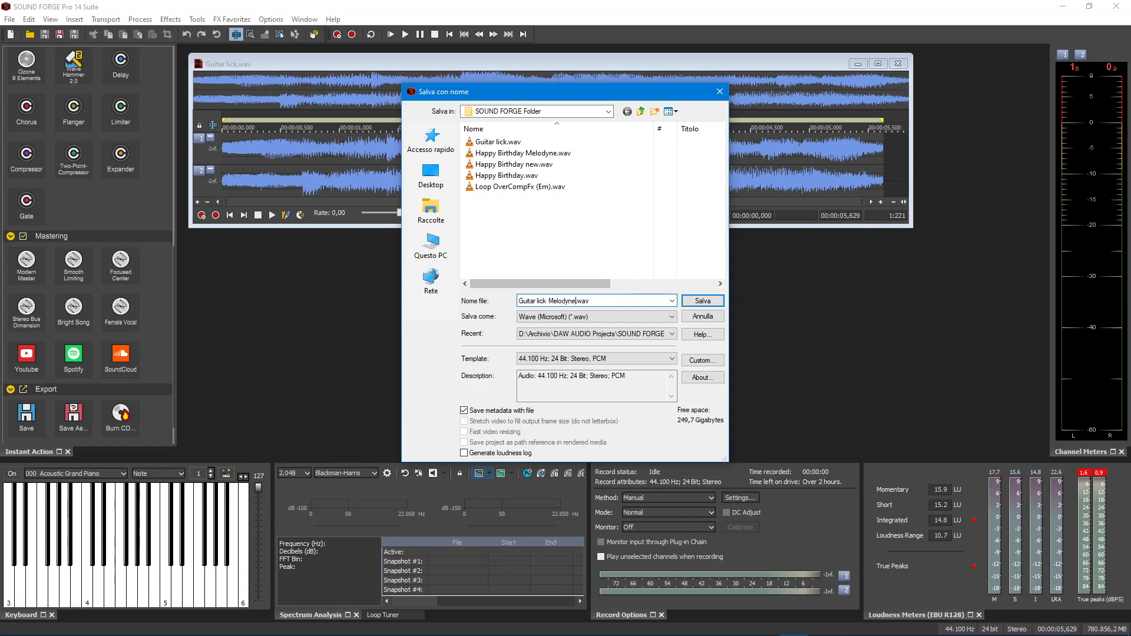
key("Return")
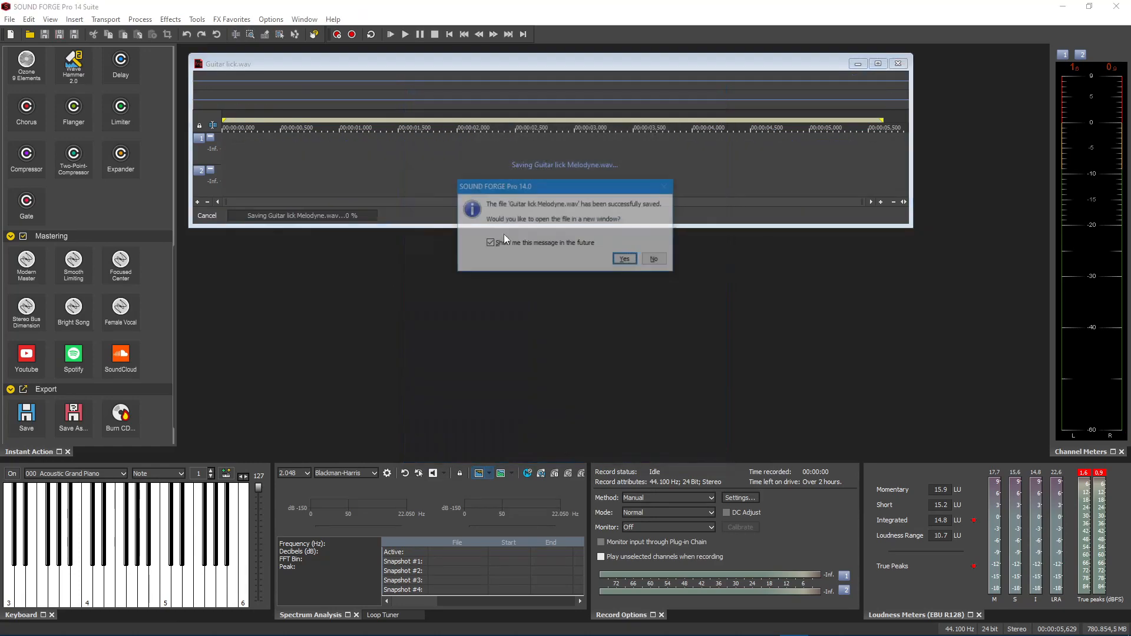
left_click(626, 260)
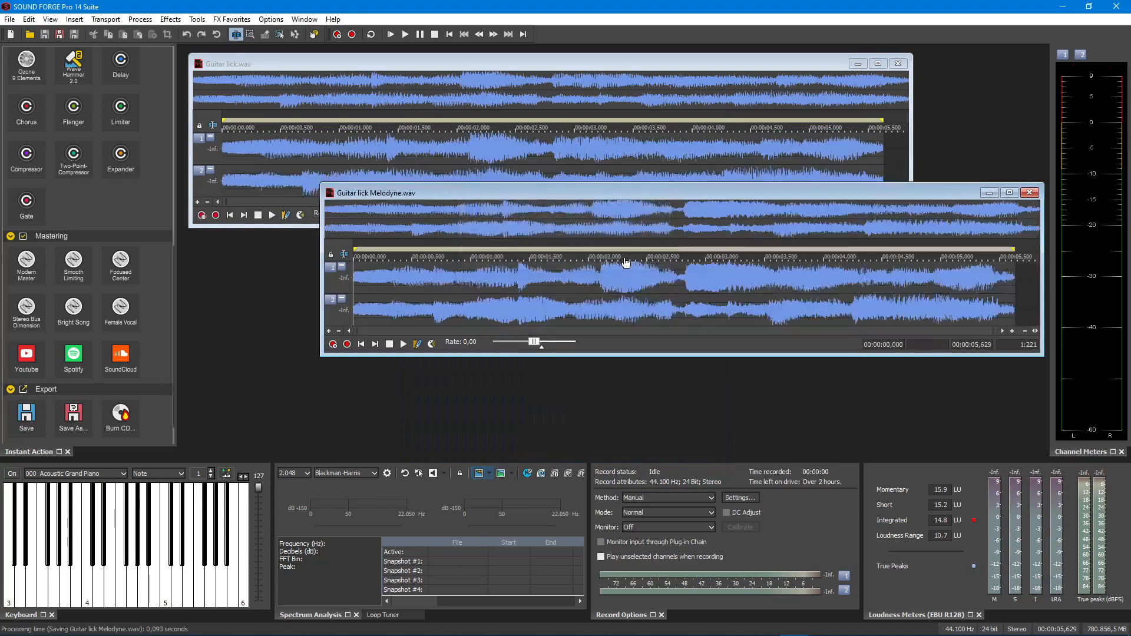
Close Guitar lick Melodyne.wav, the ARA View and Guitar lick.wav
left_click_drag(778, 195, 600, 175)
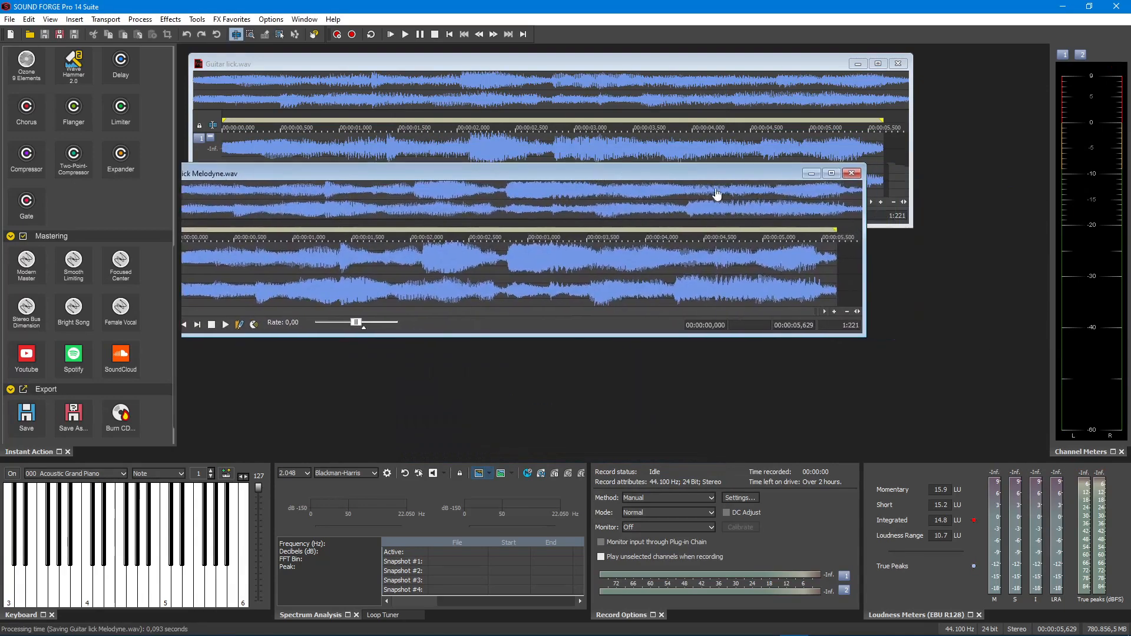
left_click(850, 173)
left_click(999, 74)
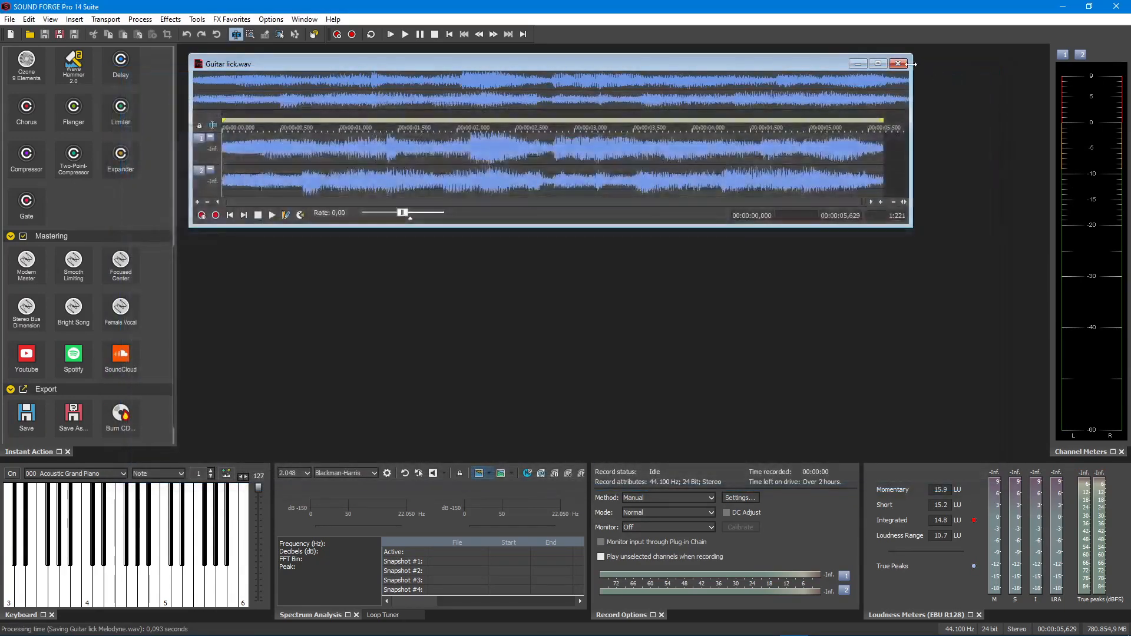
left_click(898, 64)
Open Guitar lick Melodyne.wav from SOUND FORGE Folder and play it back
scroll(102, 313, "up", 10)
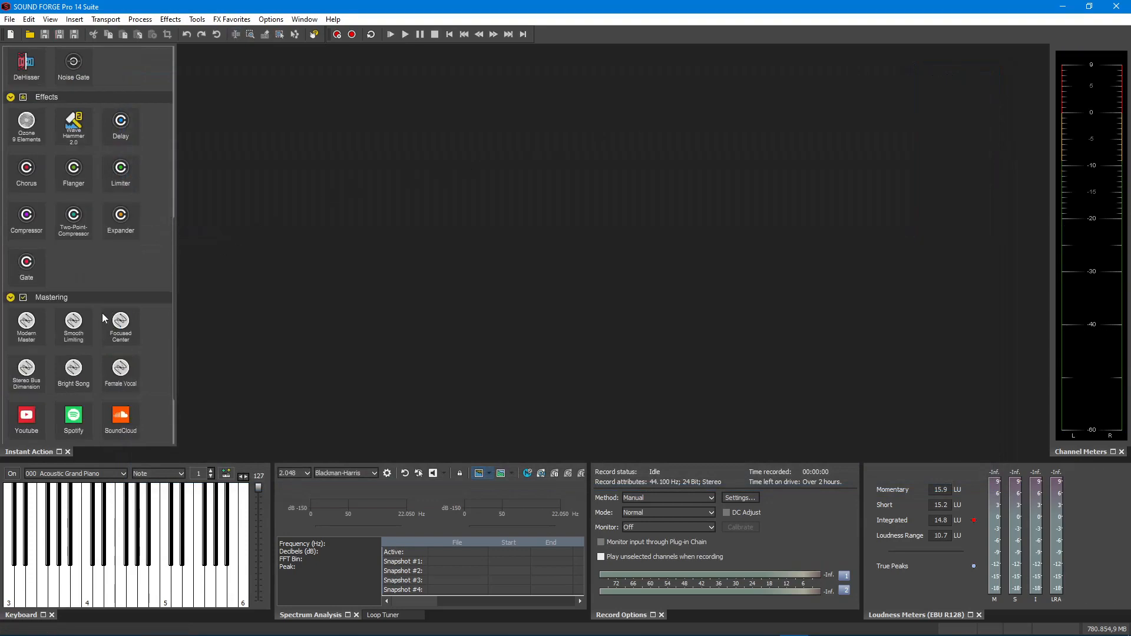
left_click(72, 112)
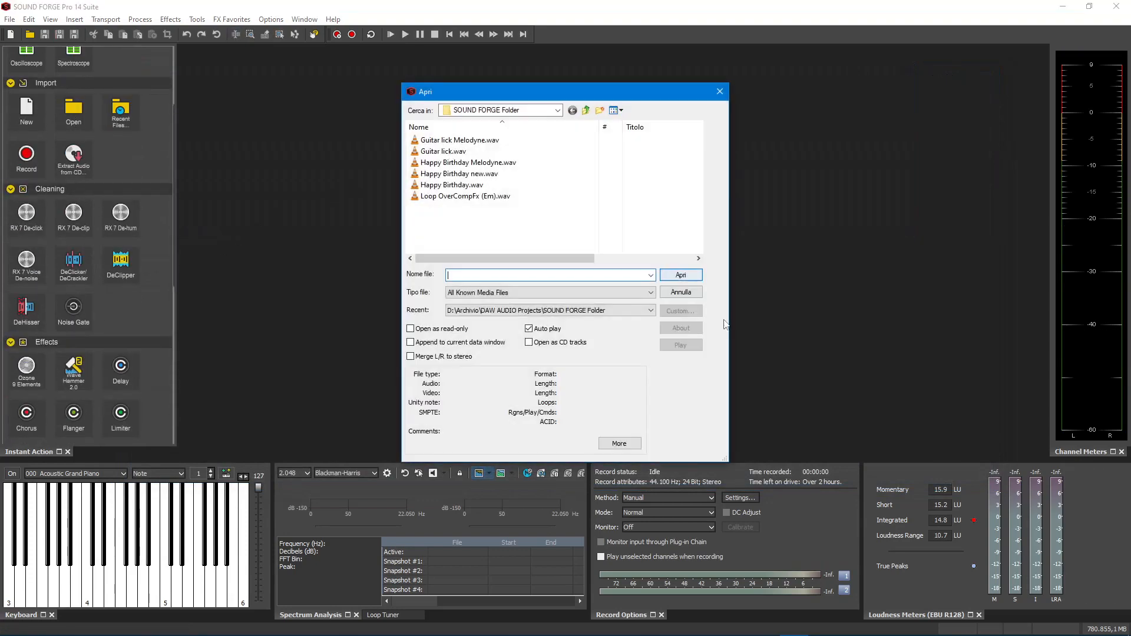
left_click(459, 140)
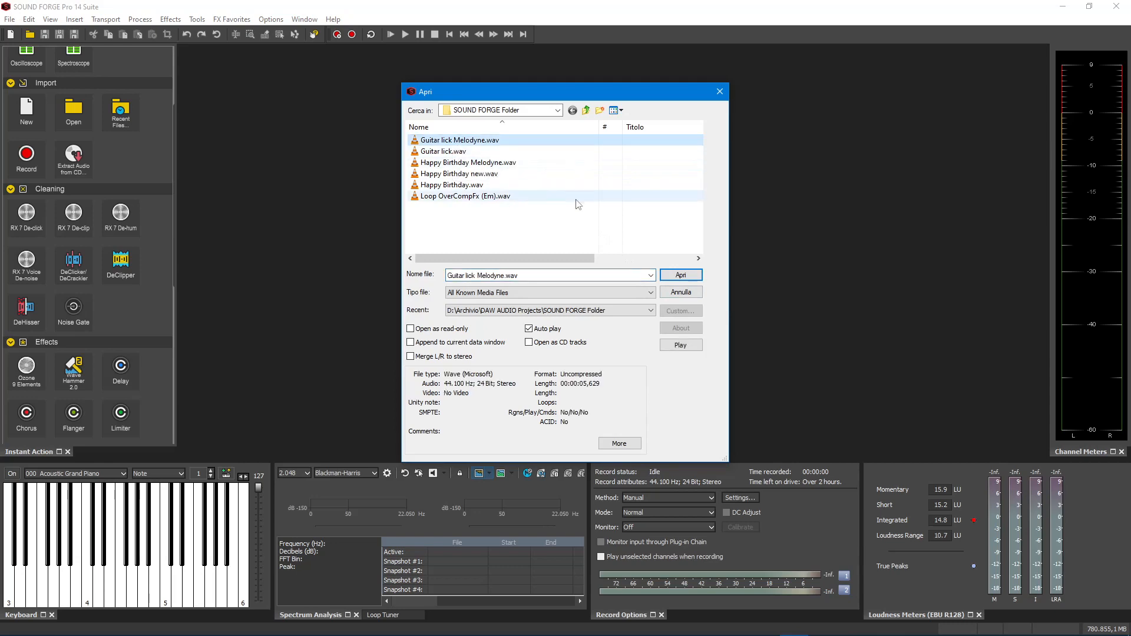
left_click(671, 275)
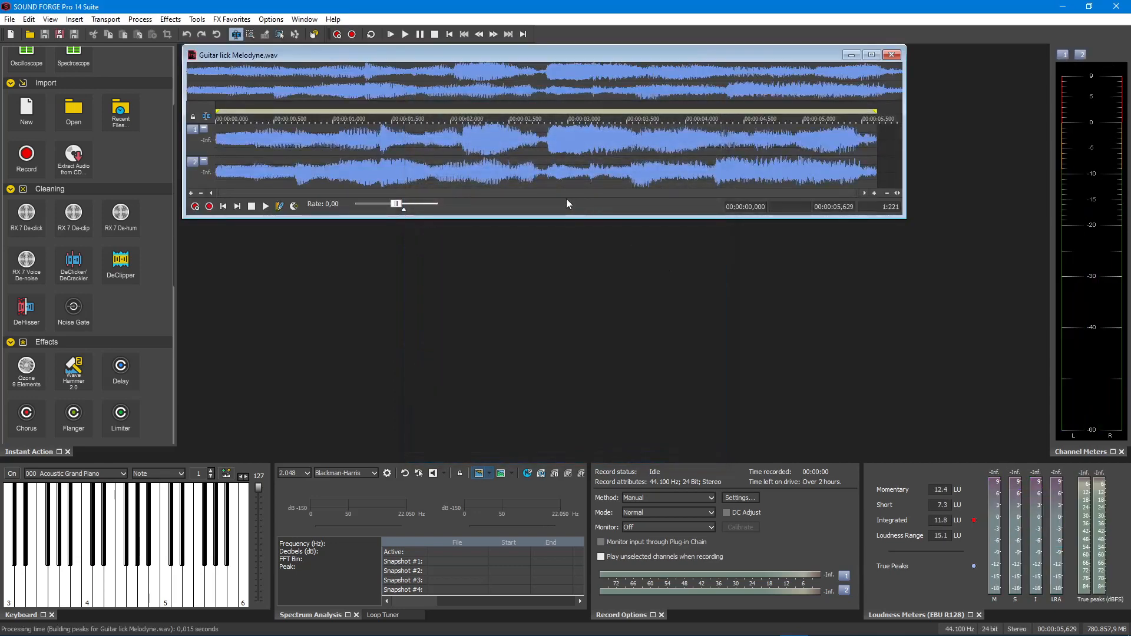
key("space")
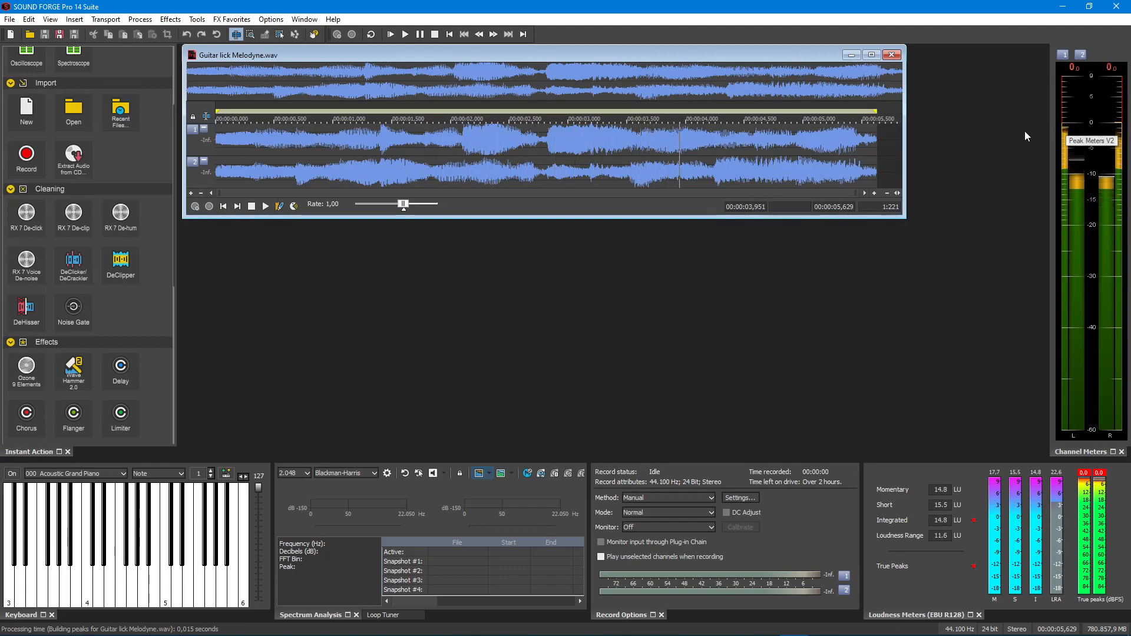
key("space")
Select the whole lick, preview the coreFX Limiter with its default preset and apply it
key("ctrl+a")
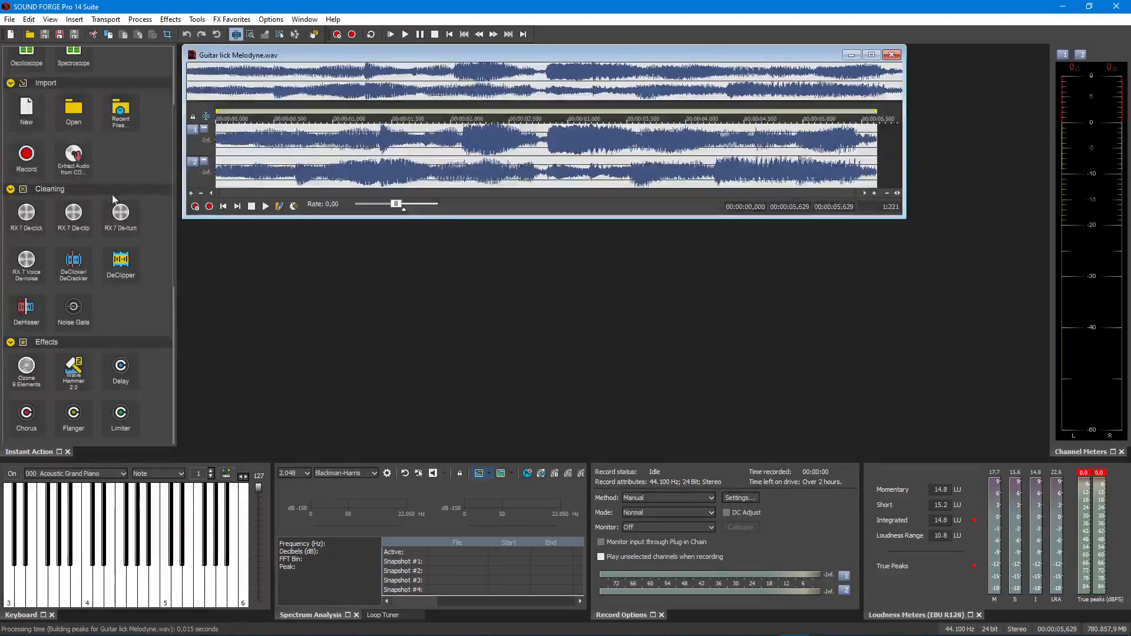
scroll(57, 286, "down", 5)
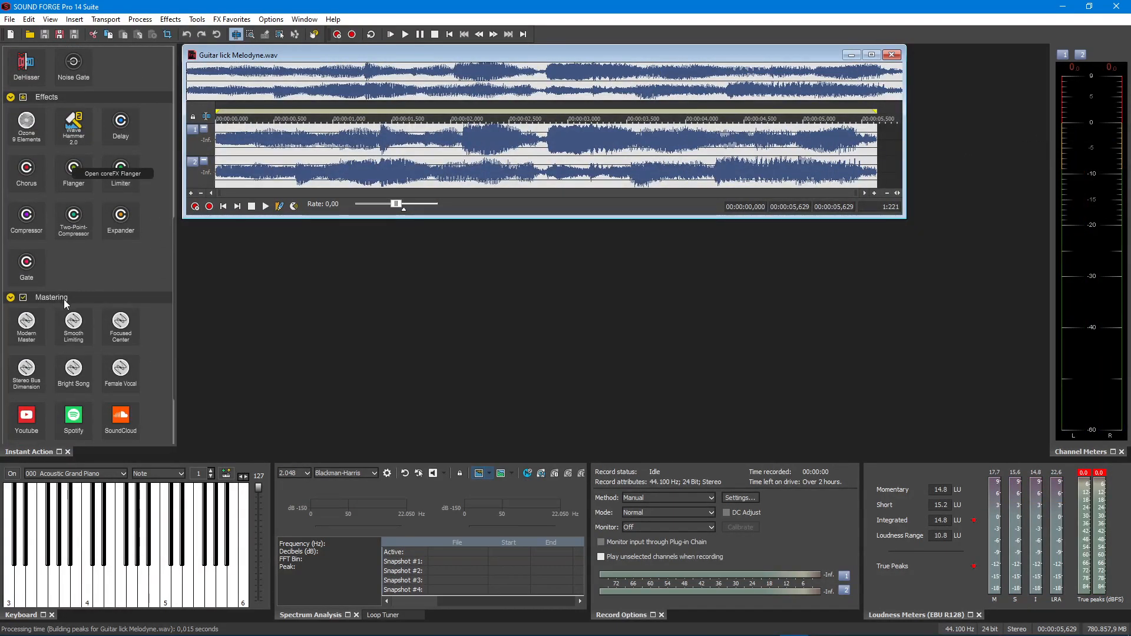
left_click(120, 170)
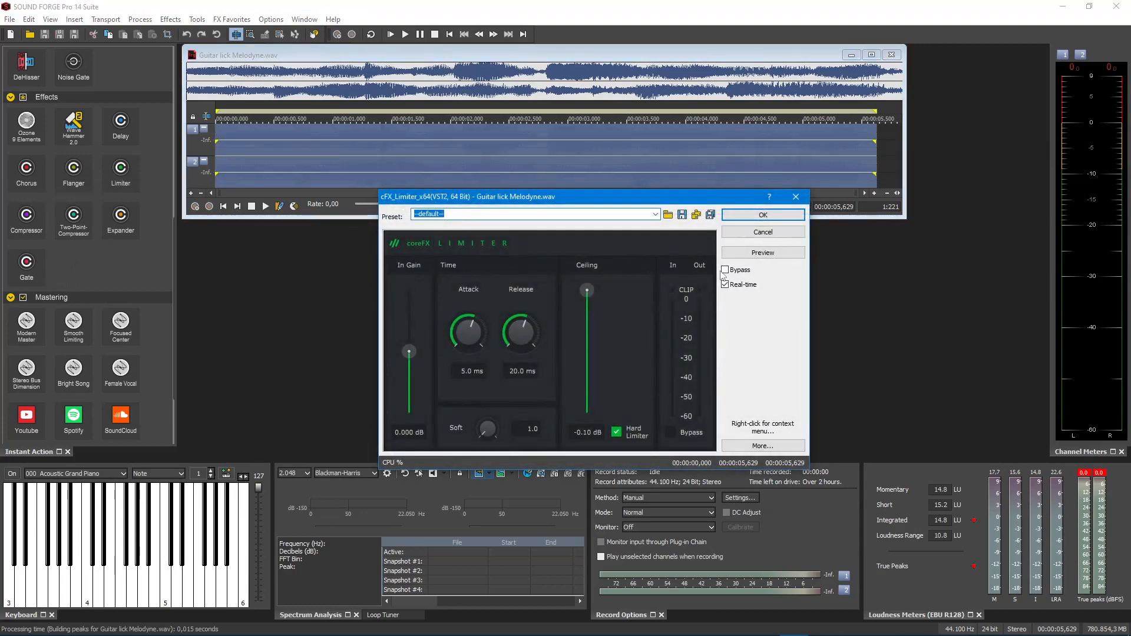
left_click(758, 255)
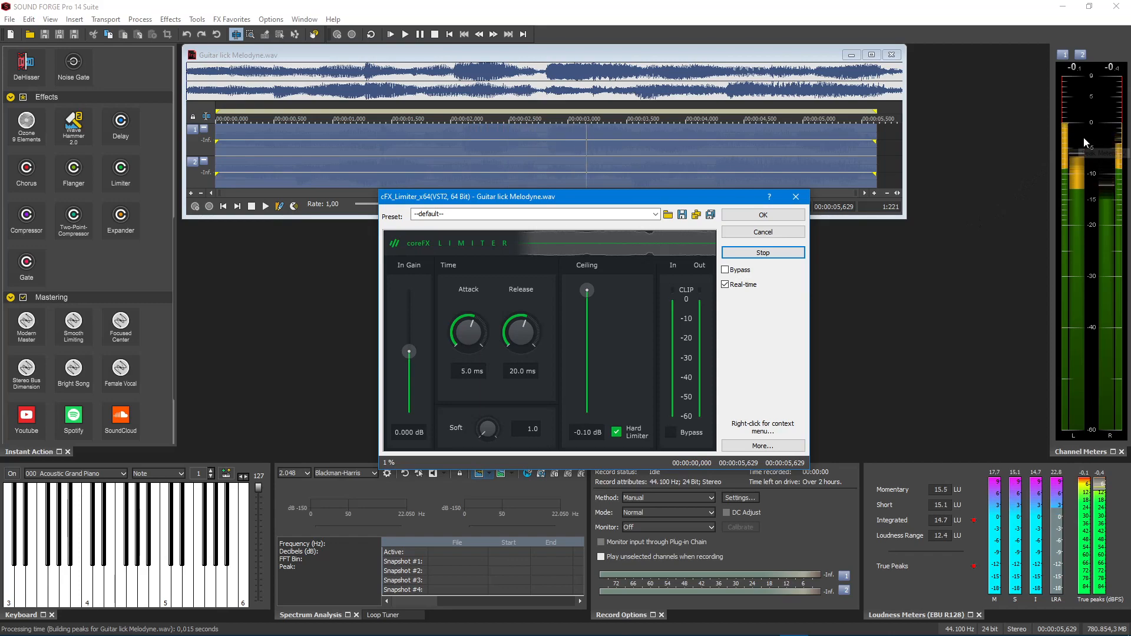
left_click(766, 253)
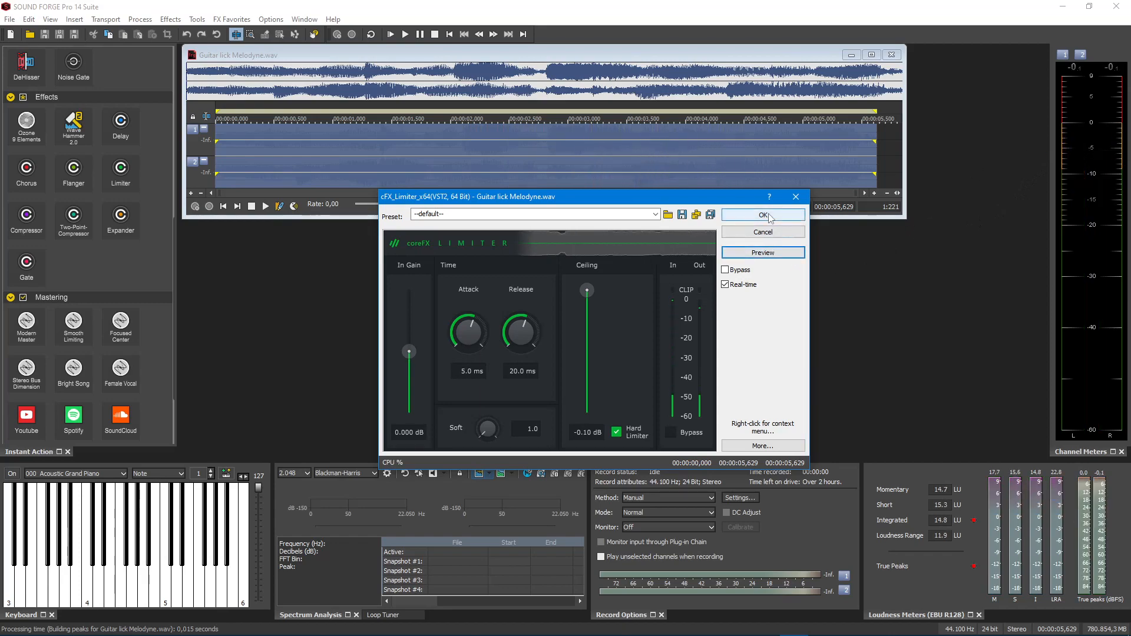
left_click(767, 215)
Play back the limited lick once normally and once with loop playback, leaving looping off
key("space")
key("space")
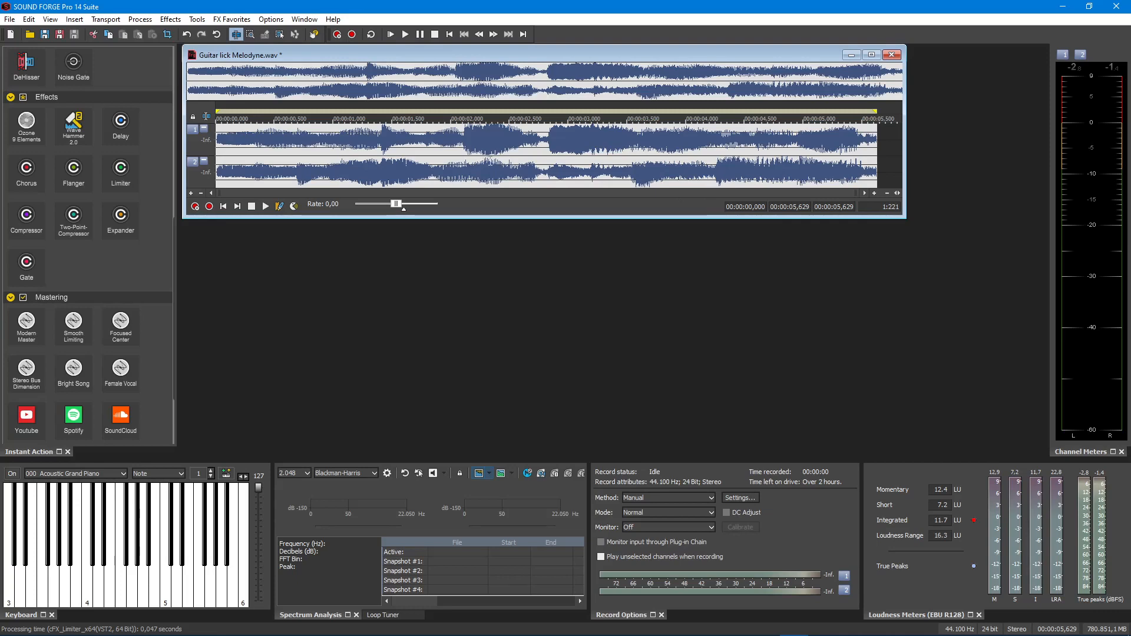
left_click(371, 34)
key("space")
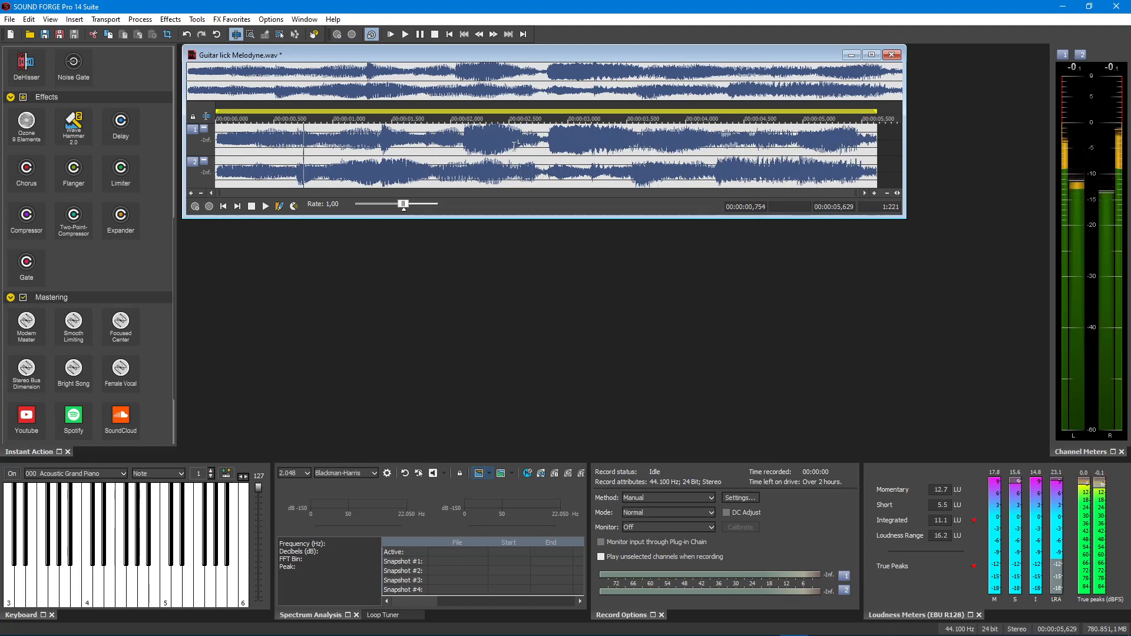
key("space")
left_click(371, 36)
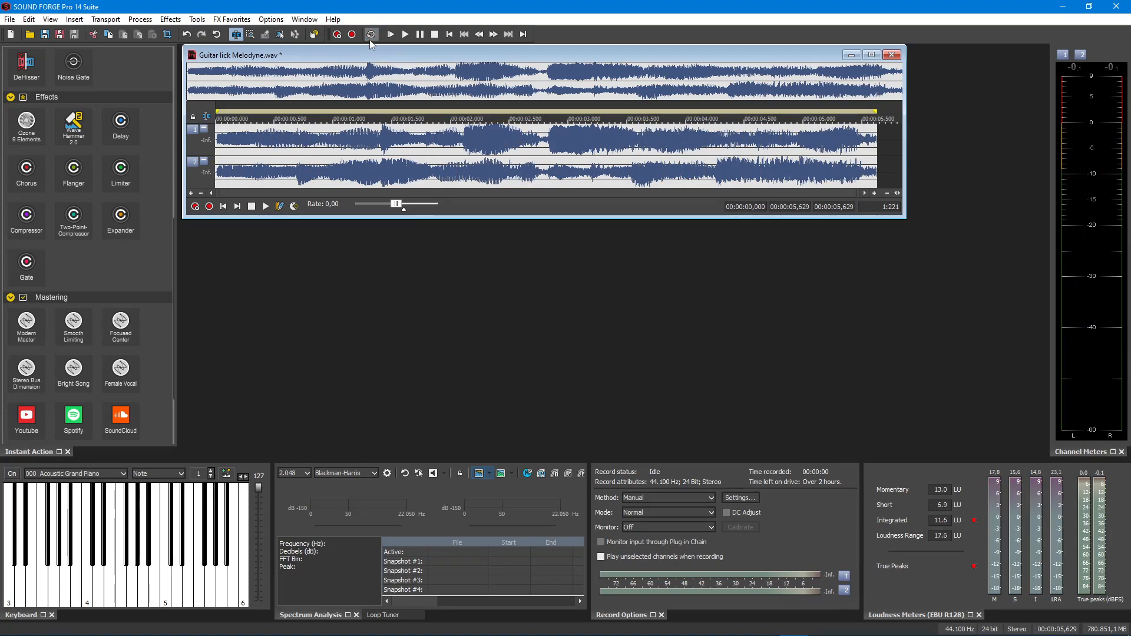
Clear the selection and save the limited lick as Guitar lick Master.wav in SOUND FORGE Folder, opening the saved file in a new window
left_click(375, 143)
left_click(447, 36)
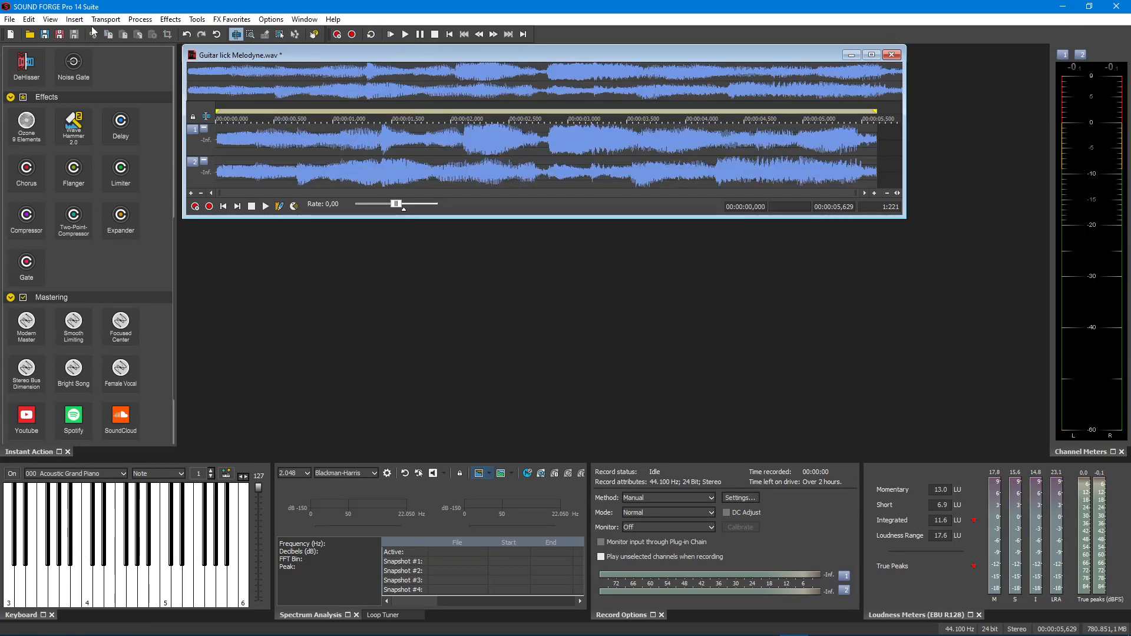
scroll(122, 273, "down", 3)
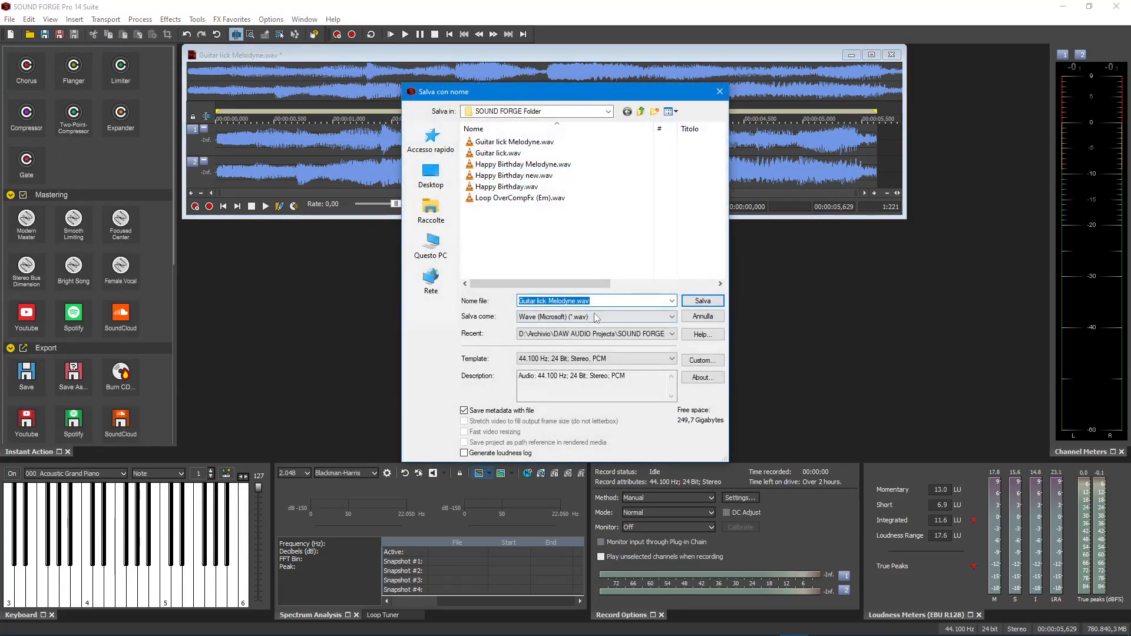
left_click(575, 301)
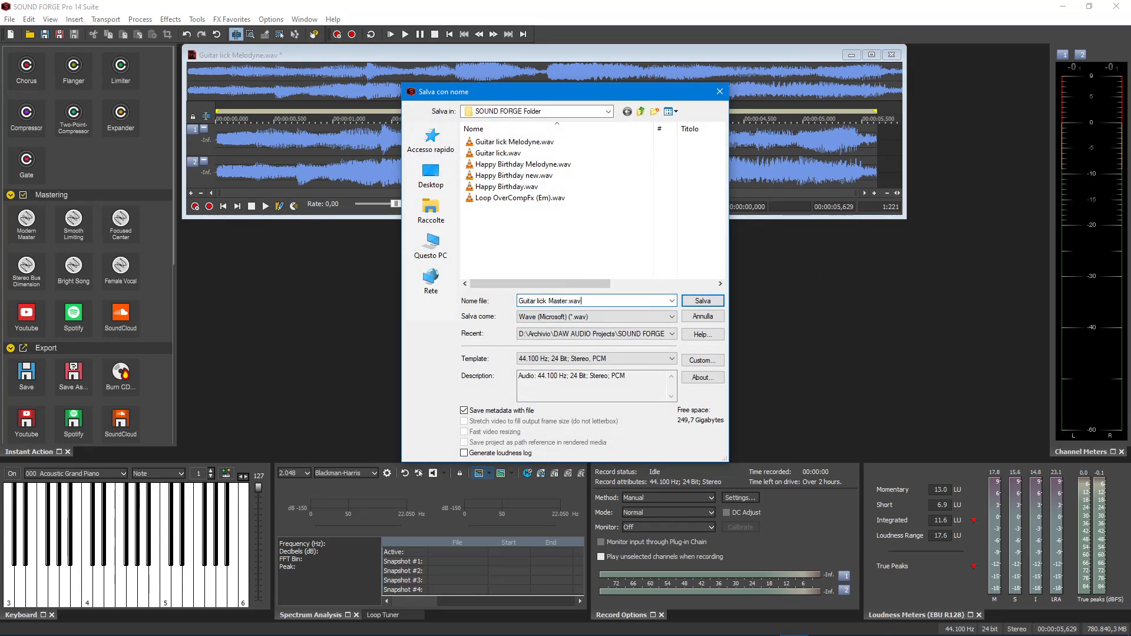
key("Return")
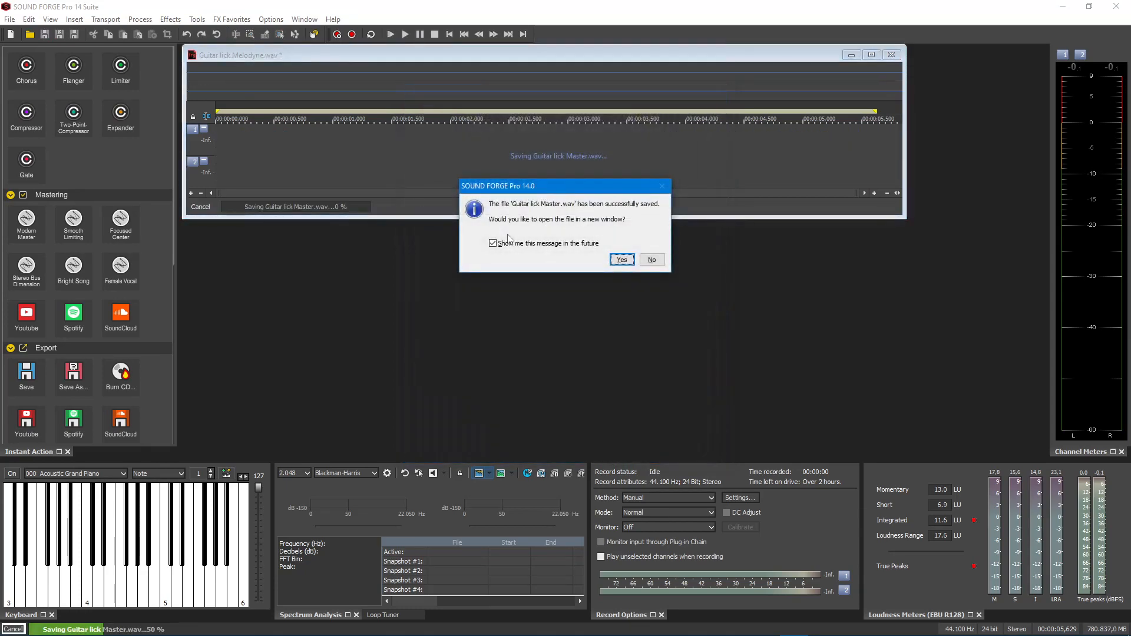
left_click(623, 261)
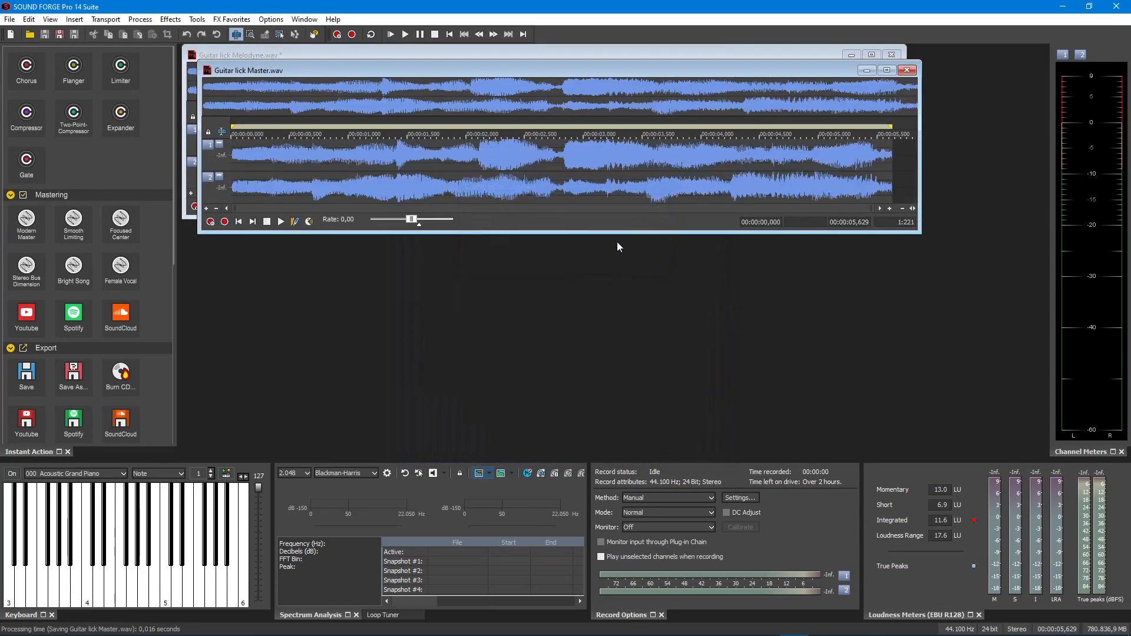
Play Guitar lick Master.wav and move its window down to uncover the Guitar lick Melodyne.wav window
key("space")
left_click_drag(736, 76, 764, 198)
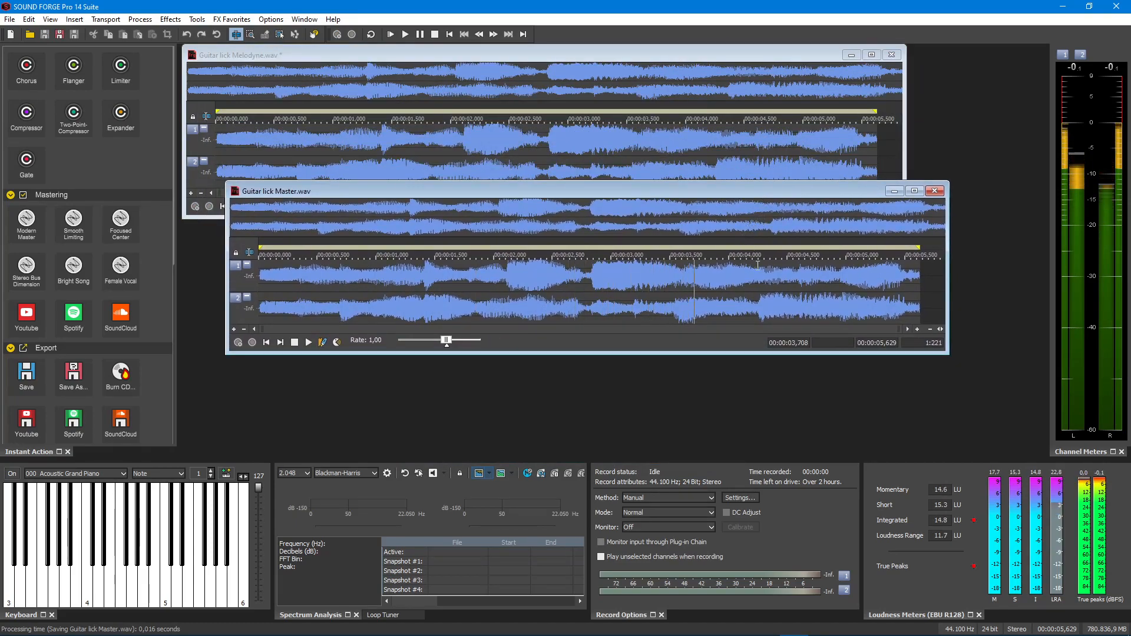